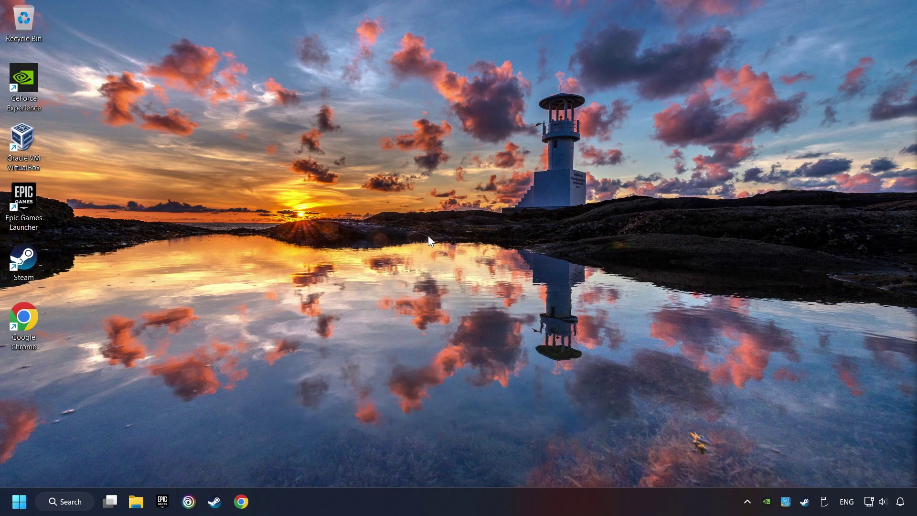
# Search 'edit power plan' and open the Balanced plan's Edit Plan Settings page
pyautogui.click(72, 499)
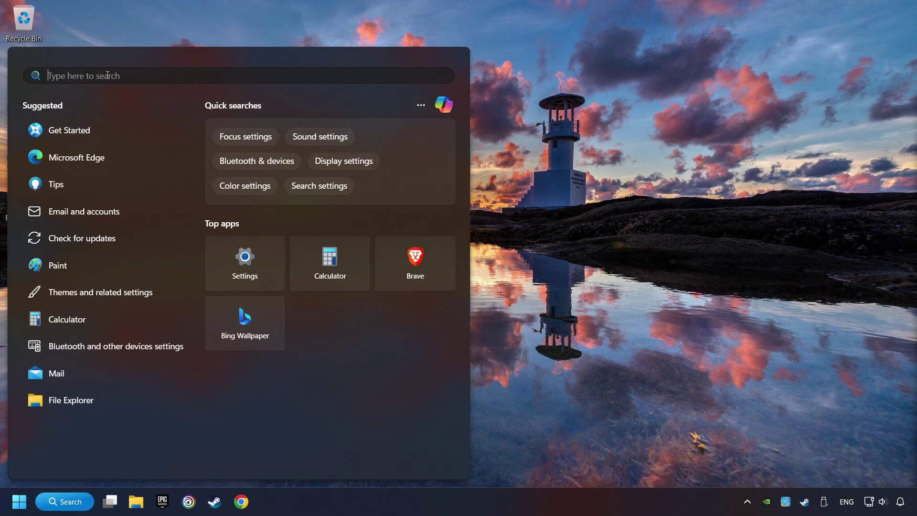
pyautogui.write('edit power plan')
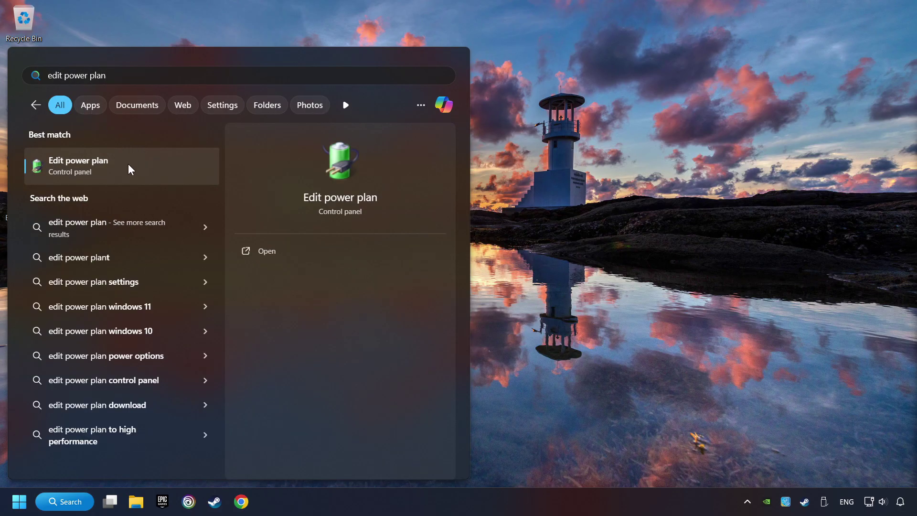
pyautogui.click(176, 165)
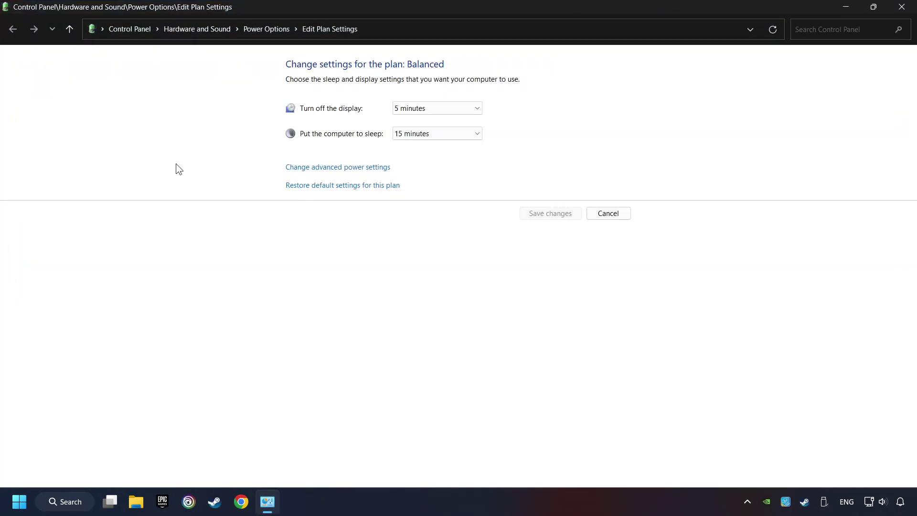
# Go up to Power Options to list the Balanced, High performance and Power saver plans
pyautogui.click(273, 35)
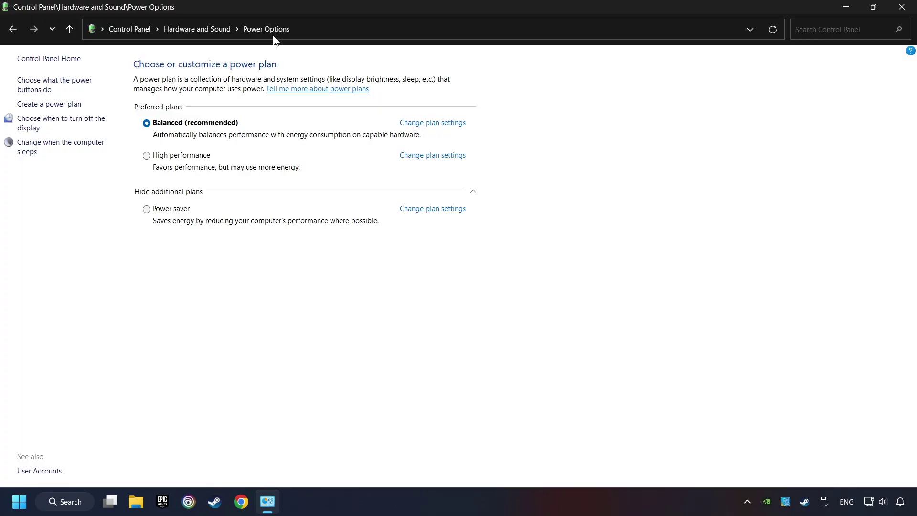
# Launch Command Prompt as administrator from a 'cmd' search
pyautogui.click(77, 507)
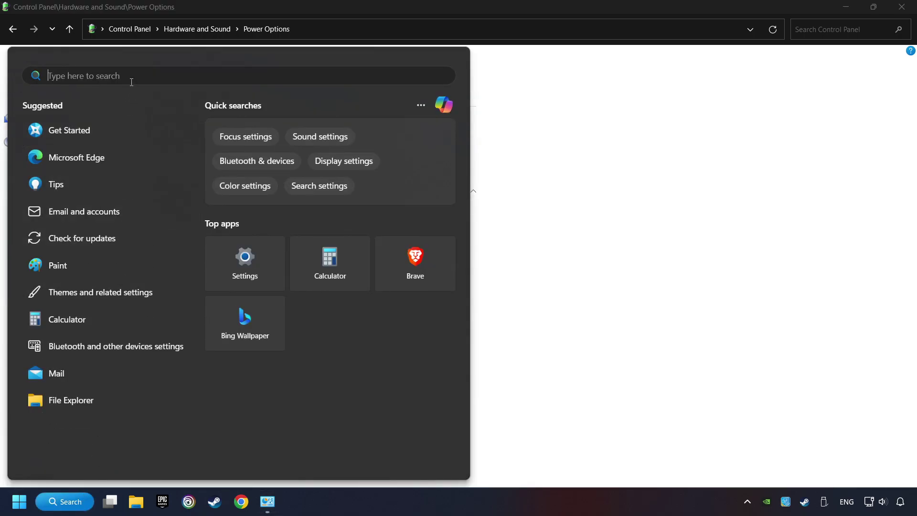
pyautogui.write('cmd')
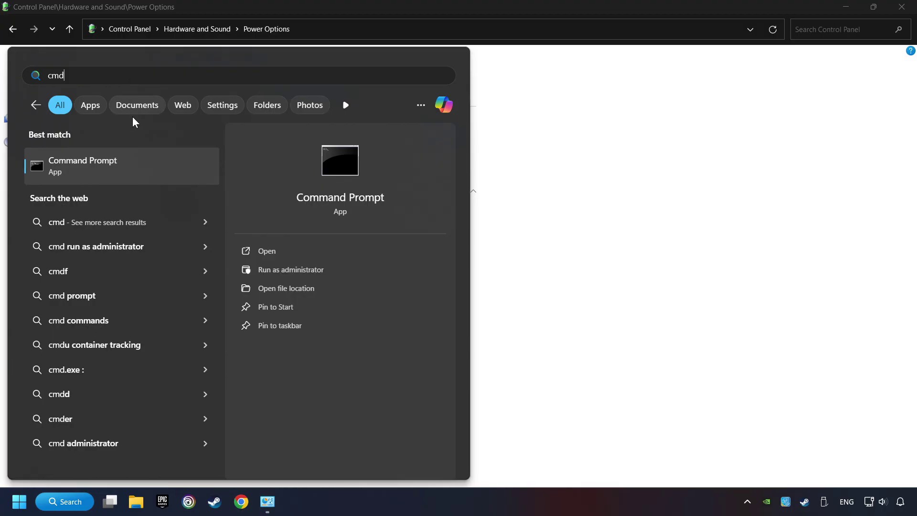
pyautogui.rightClick(180, 165)
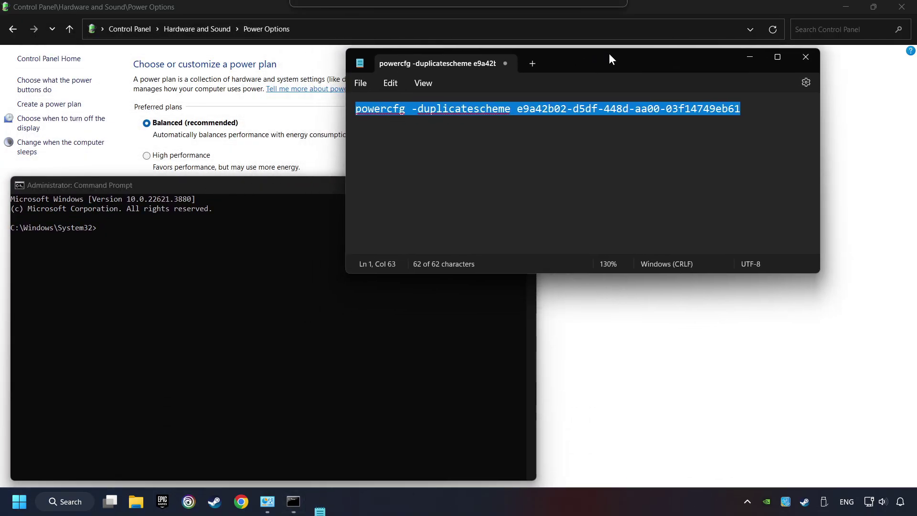
# Copy the powercfg -duplicatescheme command from Notepad, run it in Command Prompt, and close Notepad
pyautogui.moveTo(617, 51); pyautogui.dragTo(702, 27)
pyautogui.rightClick(650, 82)
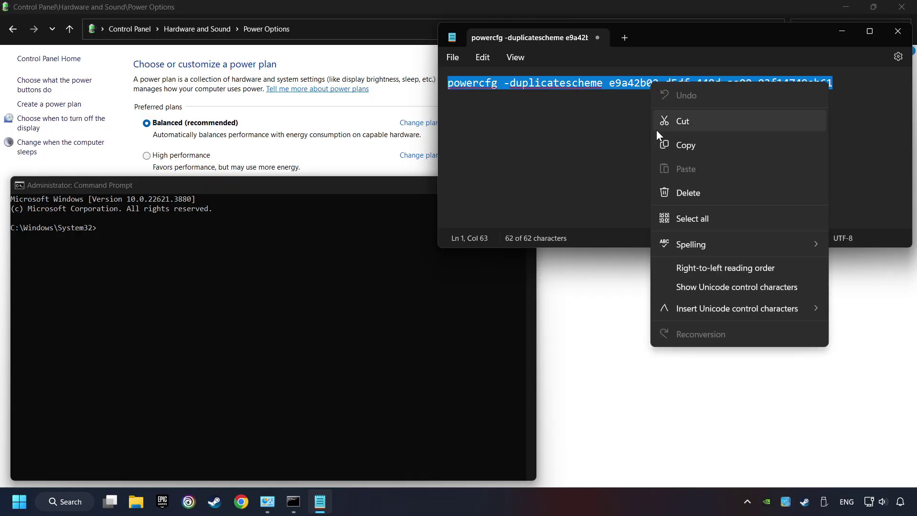
pyautogui.click(666, 143)
pyautogui.rightClick(178, 185)
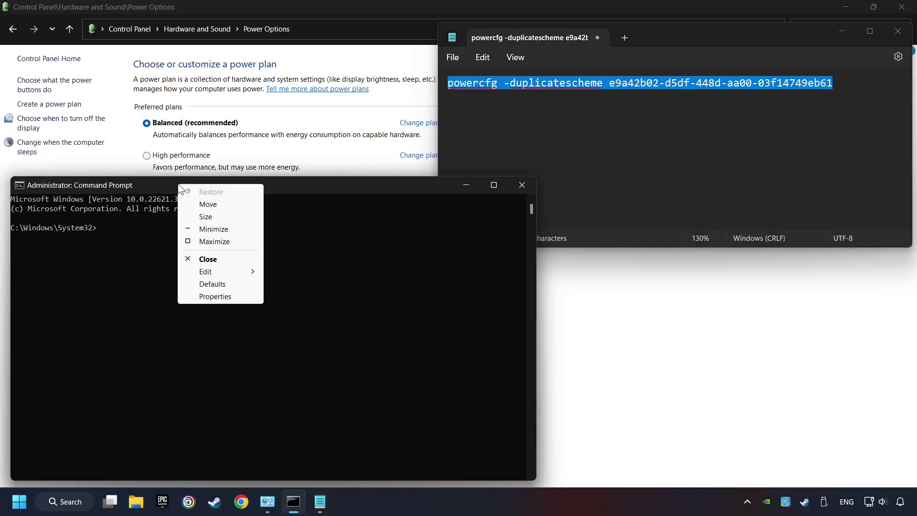
pyautogui.moveTo(212, 269)
pyautogui.click(316, 292)
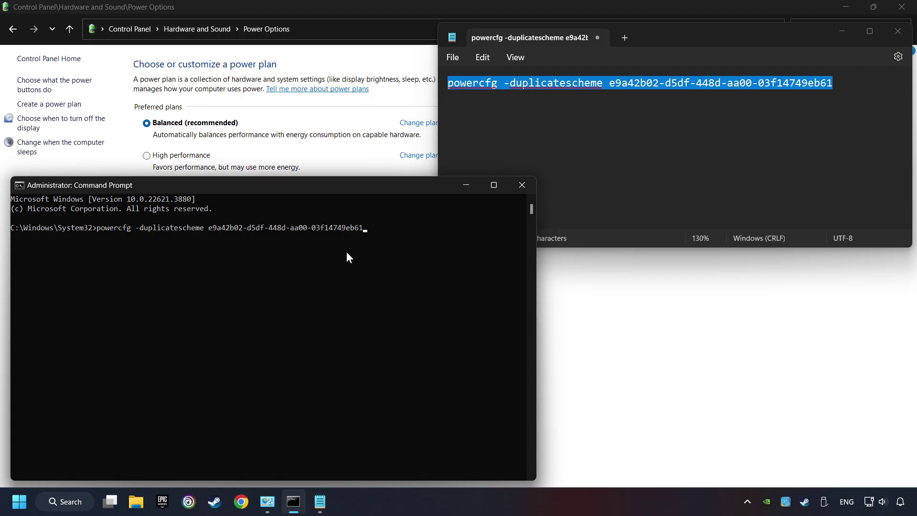
pyautogui.press('Return')
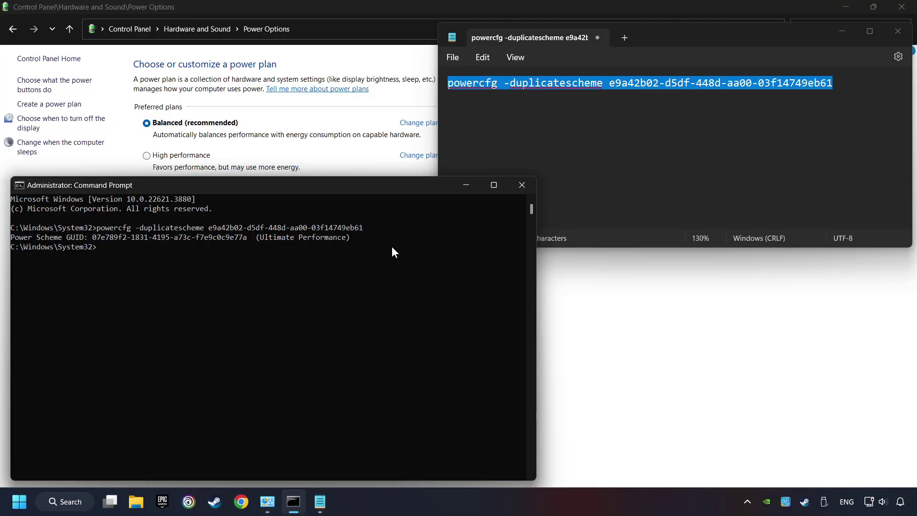
pyautogui.hotkey('alt', 'F4')
pyautogui.moveTo(419, 190); pyautogui.dragTo(629, 145)
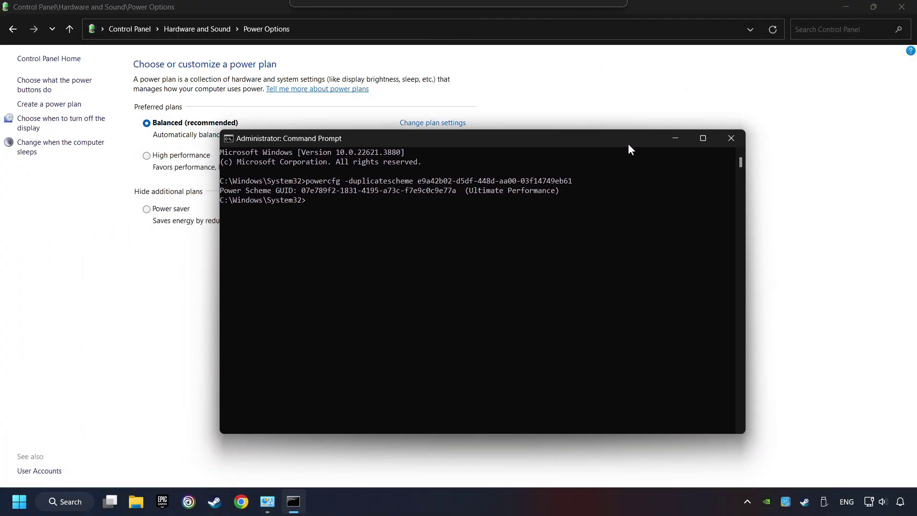
# Close Command Prompt, refresh Power Options, activate the Ultimate Performance plan, and close the window
pyautogui.click(735, 139)
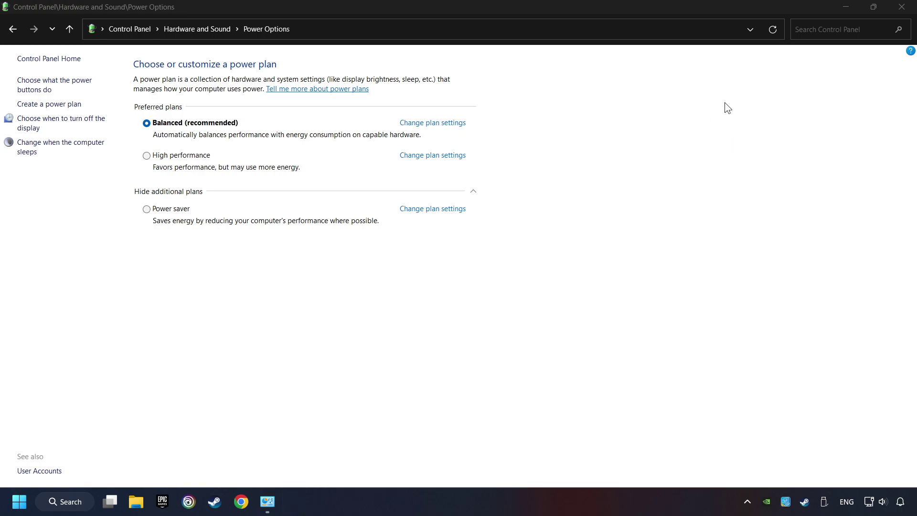
pyautogui.click(774, 30)
pyautogui.click(176, 193)
pyautogui.click(175, 193)
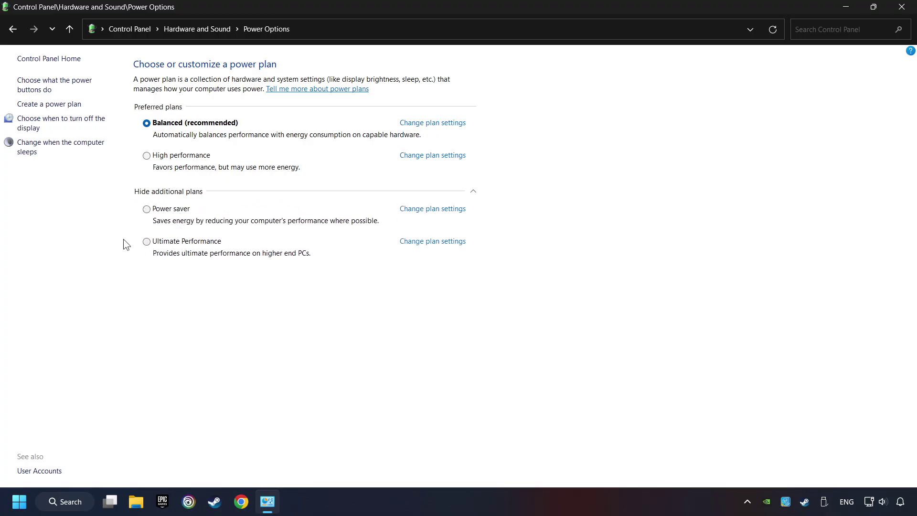
pyautogui.click(154, 243)
pyautogui.click(898, 10)
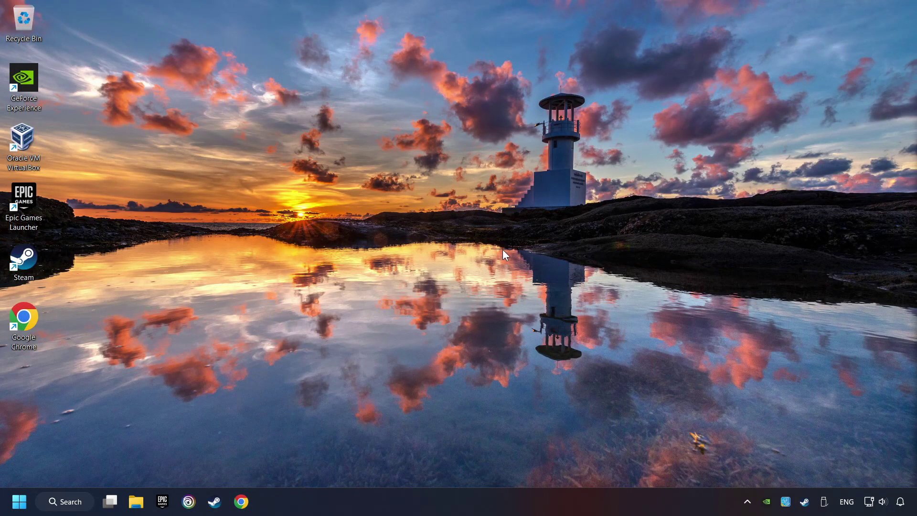
# Search 'game mode settings' and switch the Game Mode toggle On
pyautogui.click(66, 501)
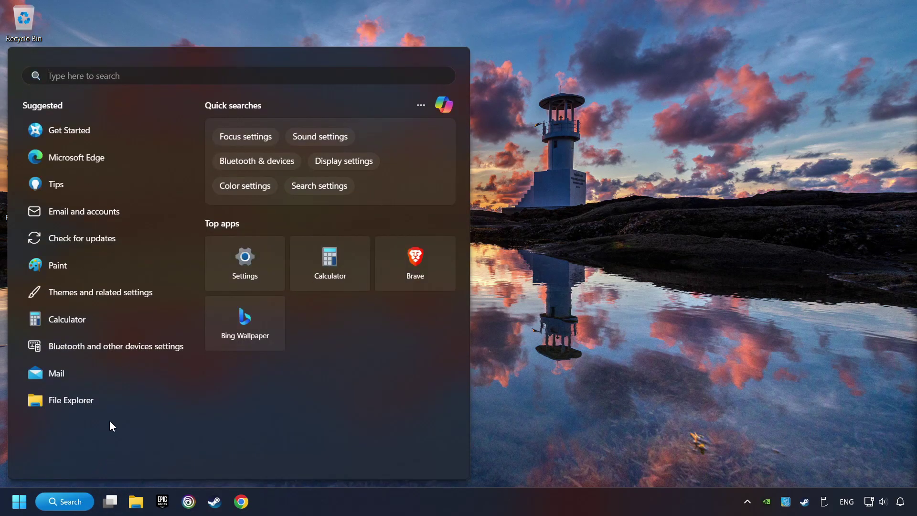
pyautogui.write('game m')
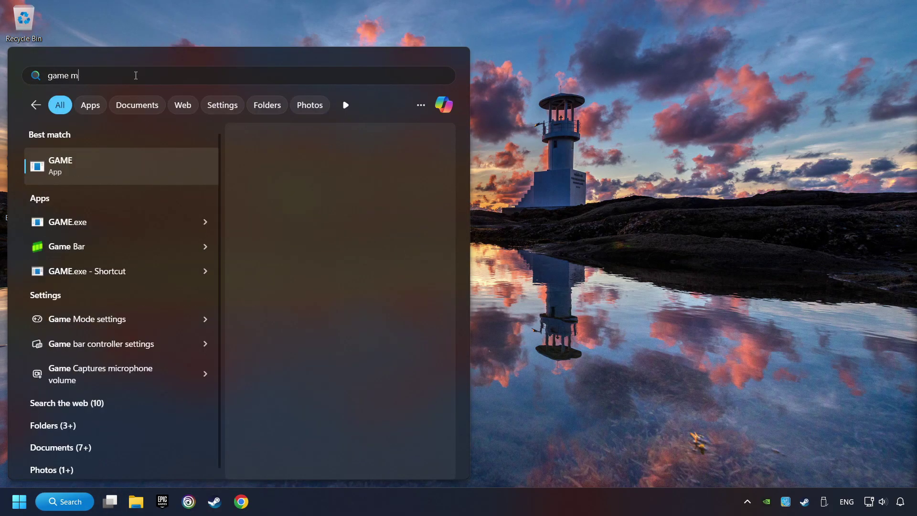
pyautogui.write('ode settings')
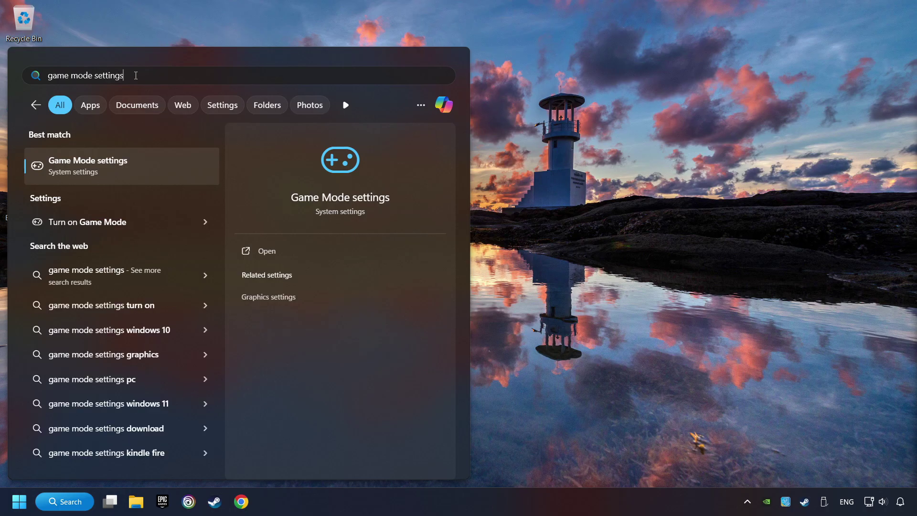
pyautogui.click(186, 171)
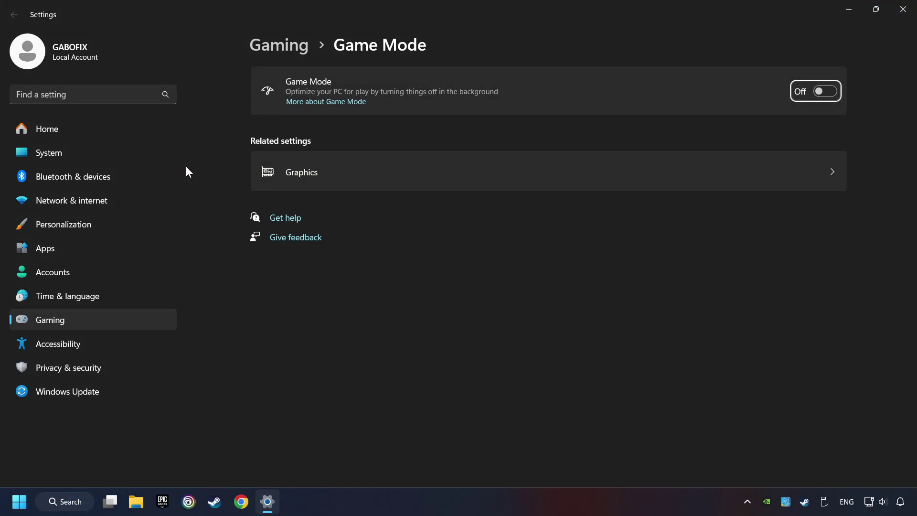
pyautogui.click(823, 93)
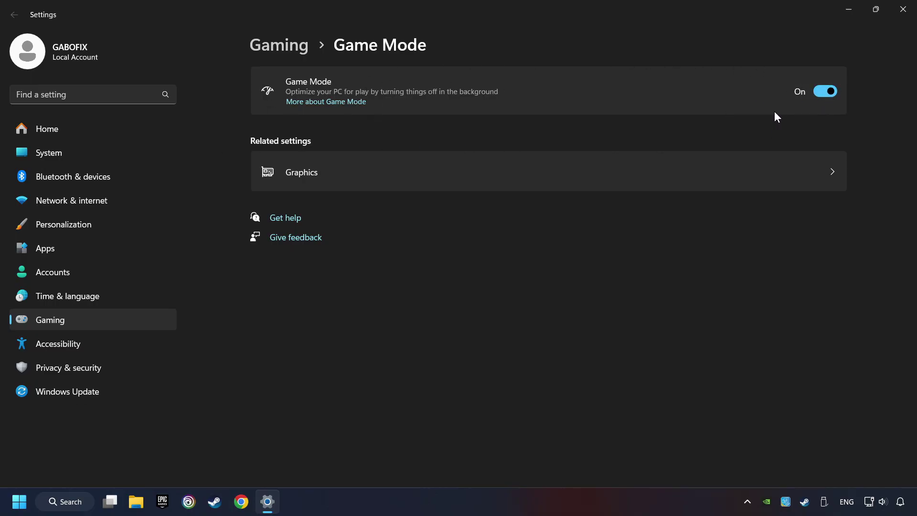
# Close Settings and open the Storage settings page via a 'storage' search
pyautogui.click(903, 11)
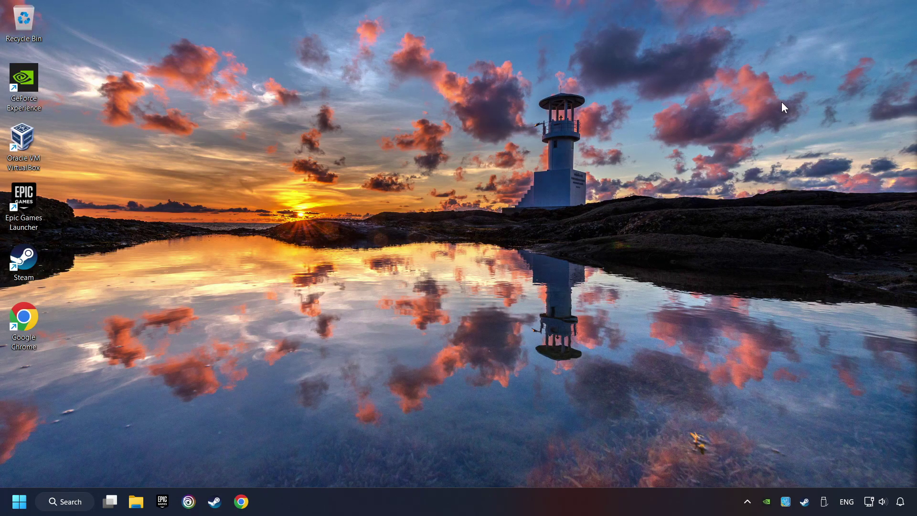
pyautogui.click(76, 502)
pyautogui.write('storage')
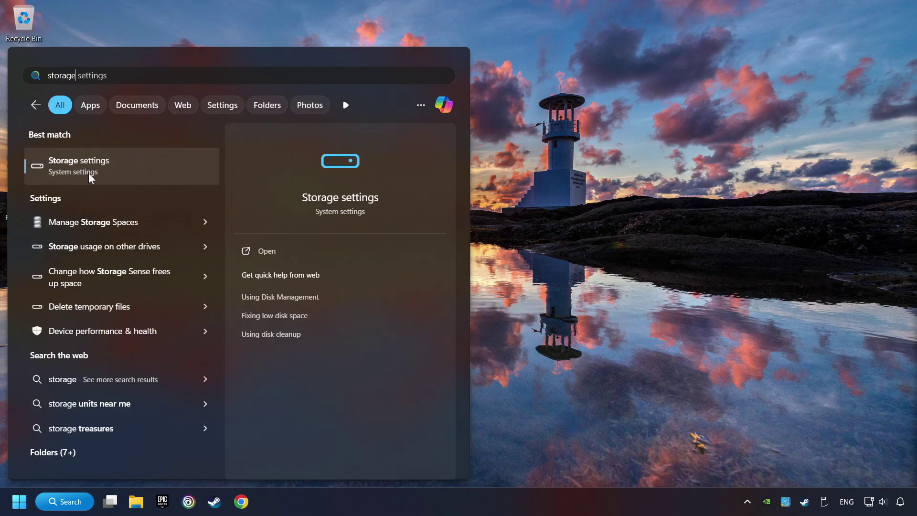
pyautogui.click(168, 167)
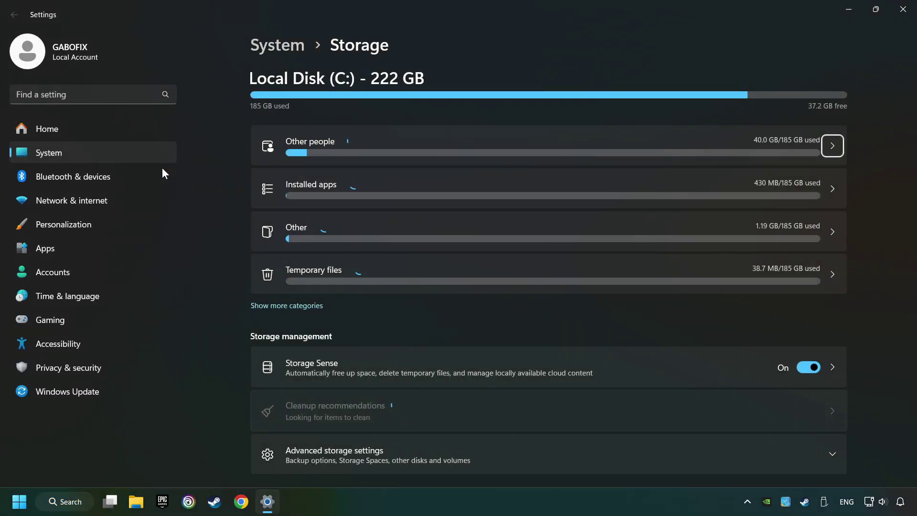
# Permanently delete the 115 MB older file from Cleanup recommendations, then close Settings
pyautogui.scroll(-3, 222, 225)
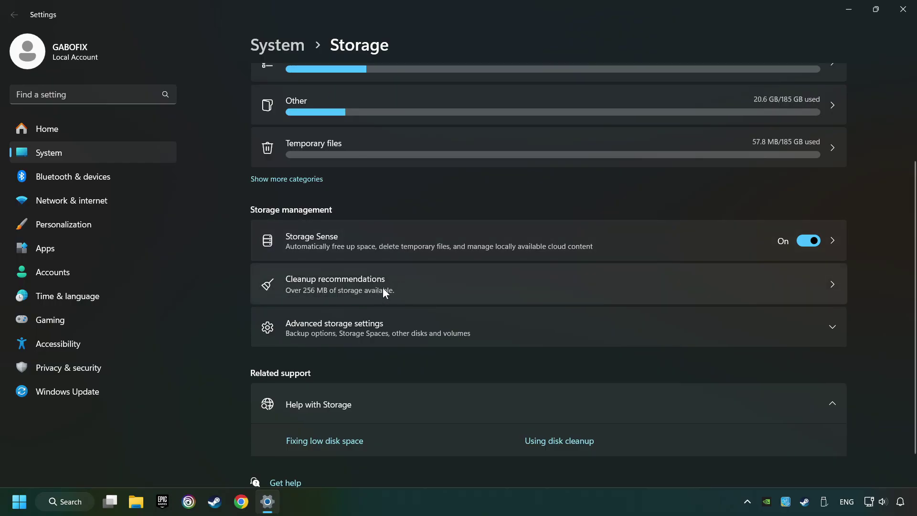
pyautogui.click(457, 285)
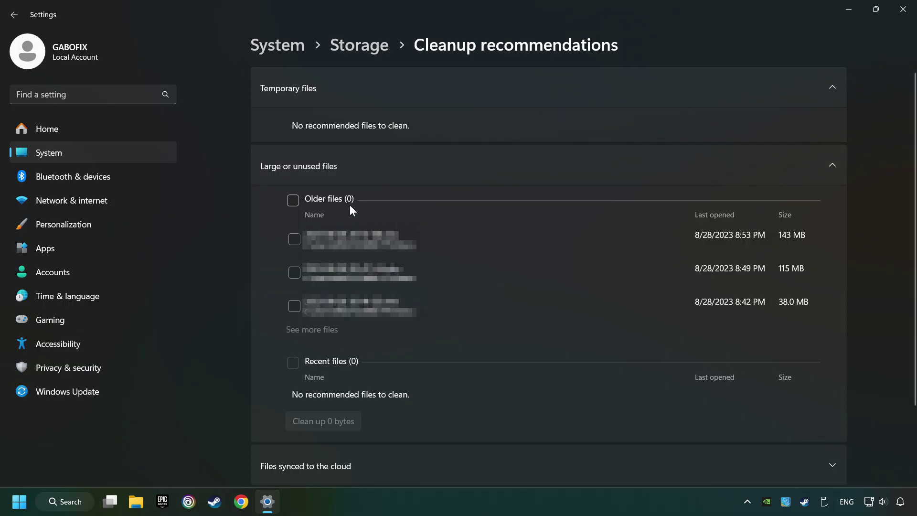
pyautogui.click(294, 277)
pyautogui.scroll(-2, 306, 332)
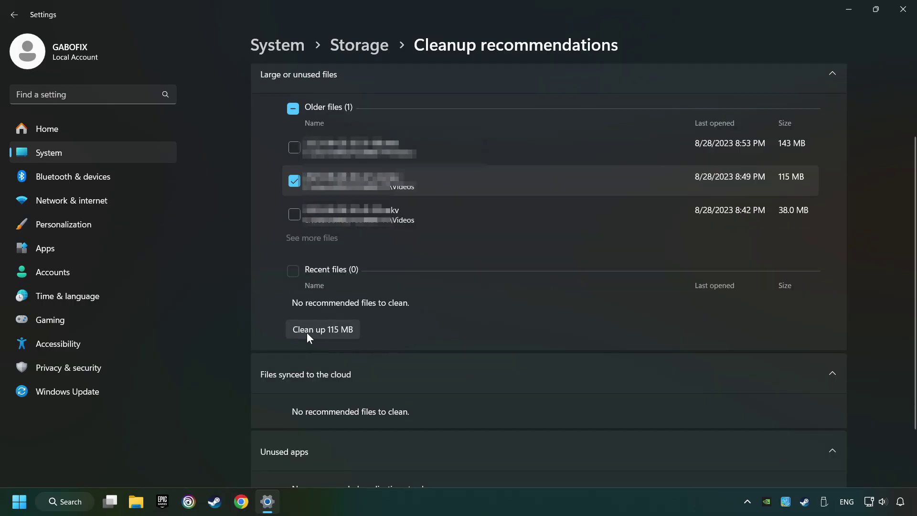
pyautogui.click(345, 331)
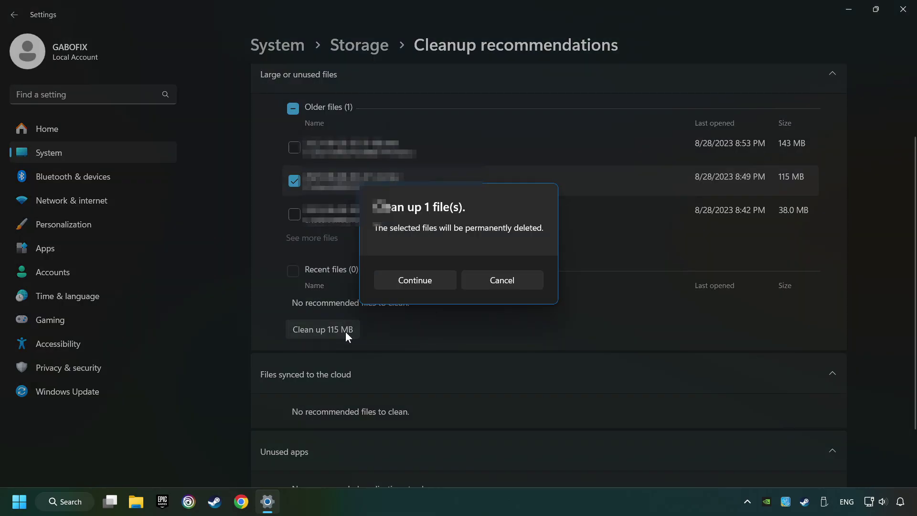
pyautogui.click(414, 282)
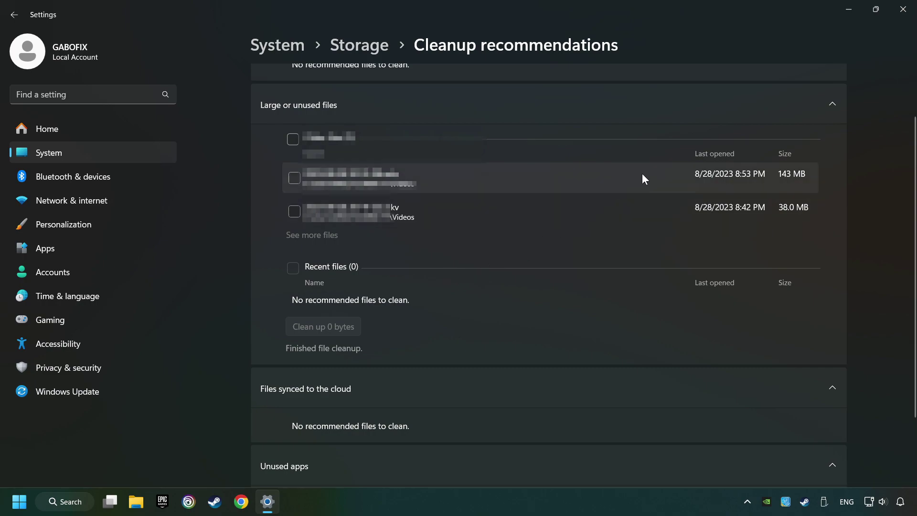
pyautogui.click(904, 12)
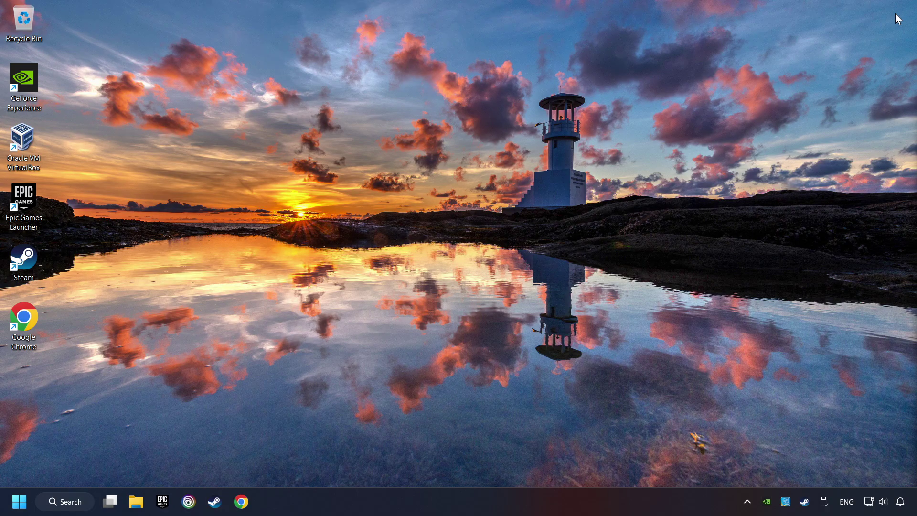
# Delete all files in the %temp% folder, skipping every in-use file, and close Explorer
pyautogui.click(77, 505)
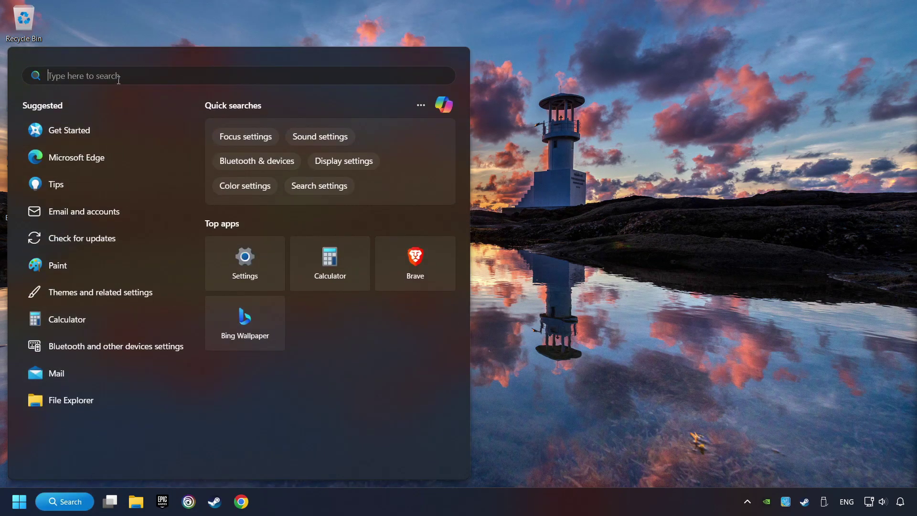
pyautogui.write('%temp%')
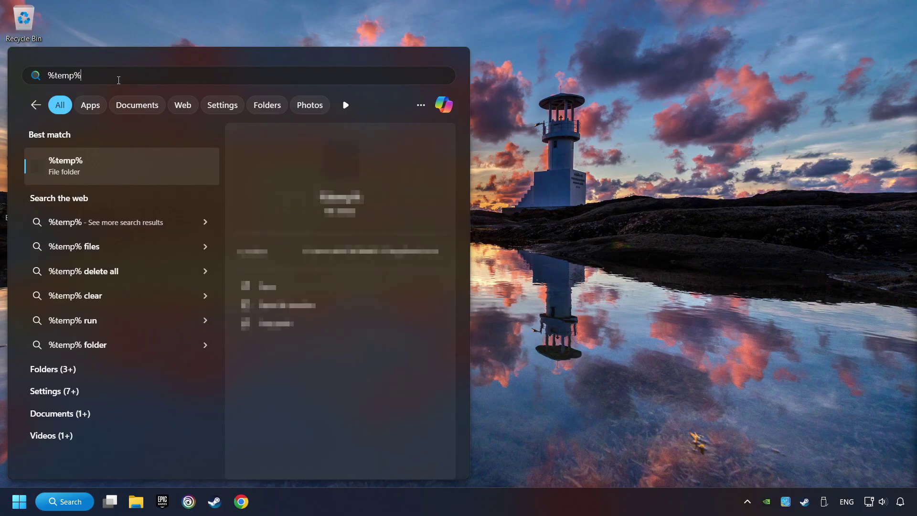
pyautogui.click(170, 168)
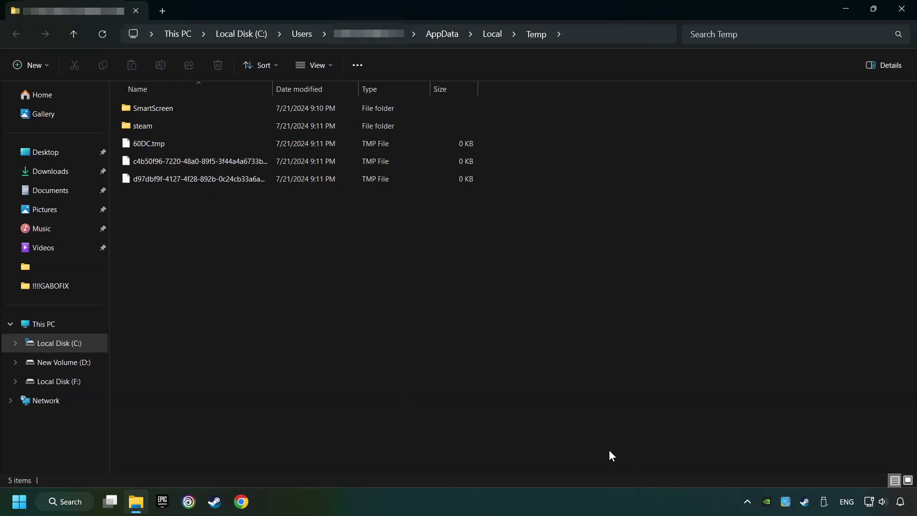
pyautogui.moveTo(608, 452); pyautogui.dragTo(152, 88)
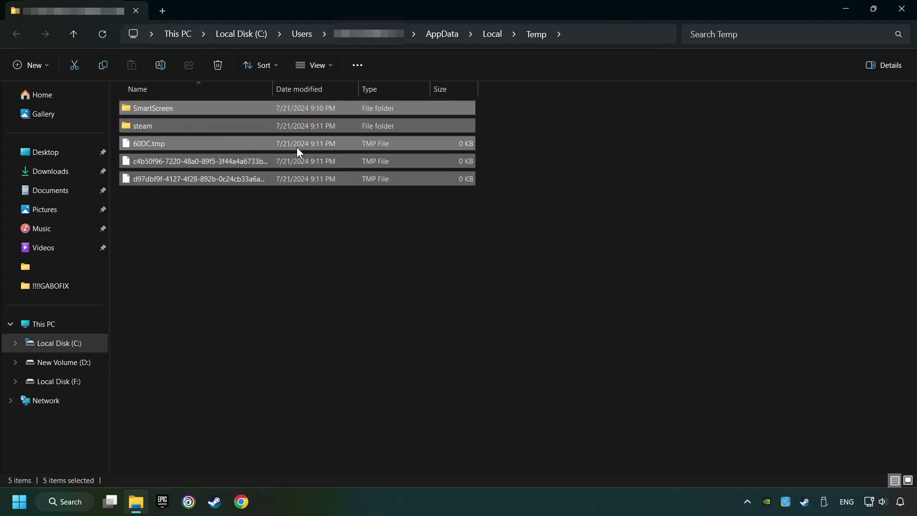
pyautogui.rightClick(358, 141)
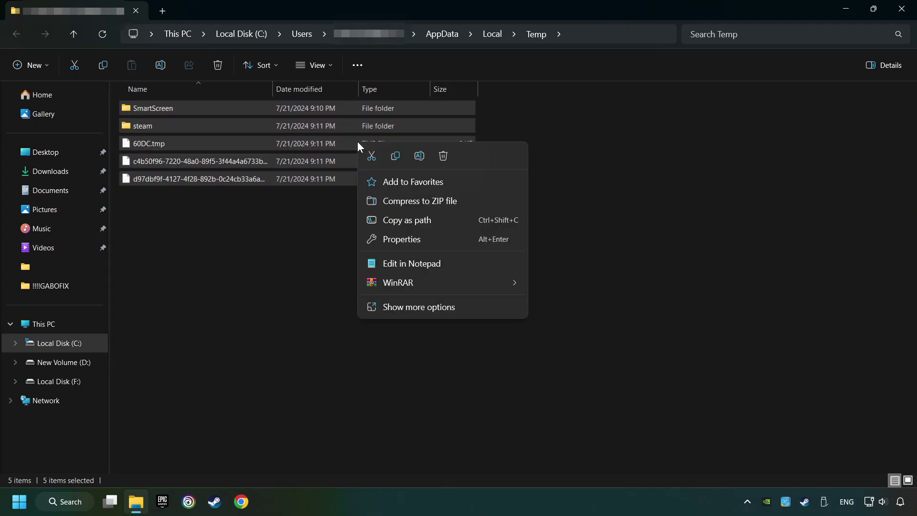
pyautogui.click(441, 159)
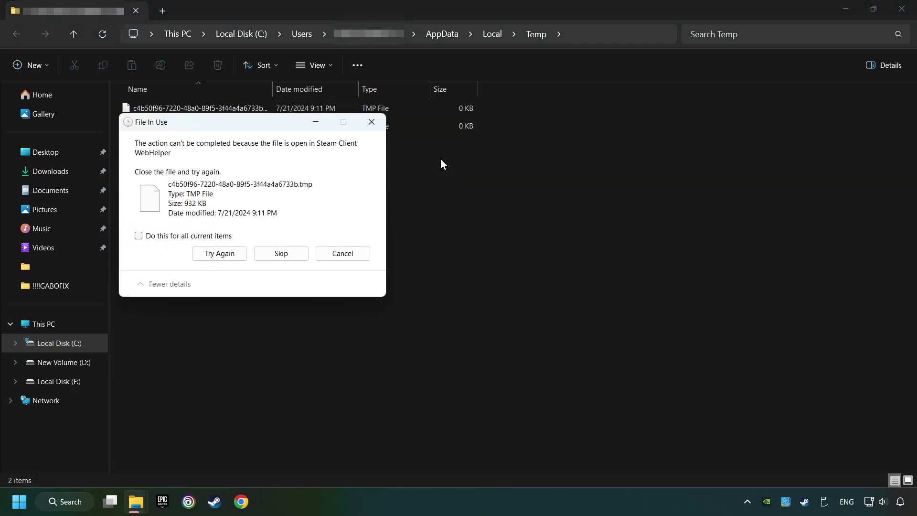
pyautogui.click(164, 236)
pyautogui.click(280, 253)
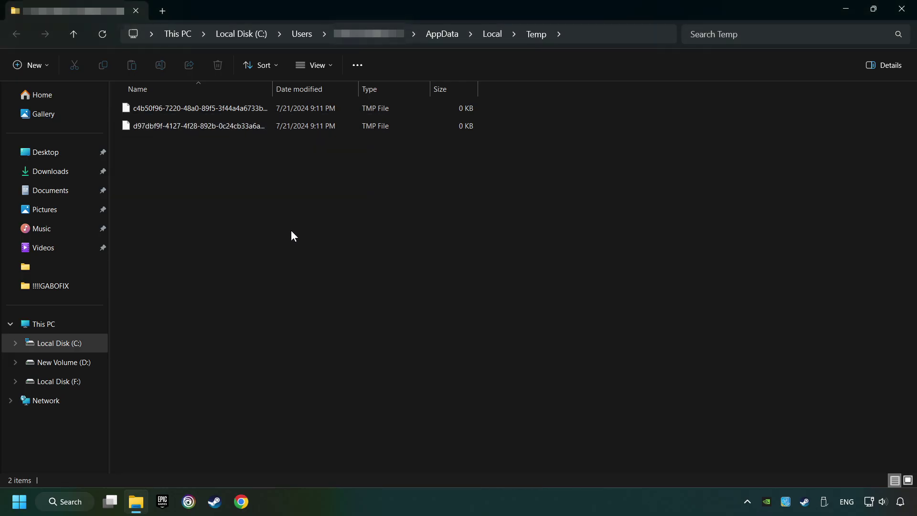
pyautogui.click(898, 12)
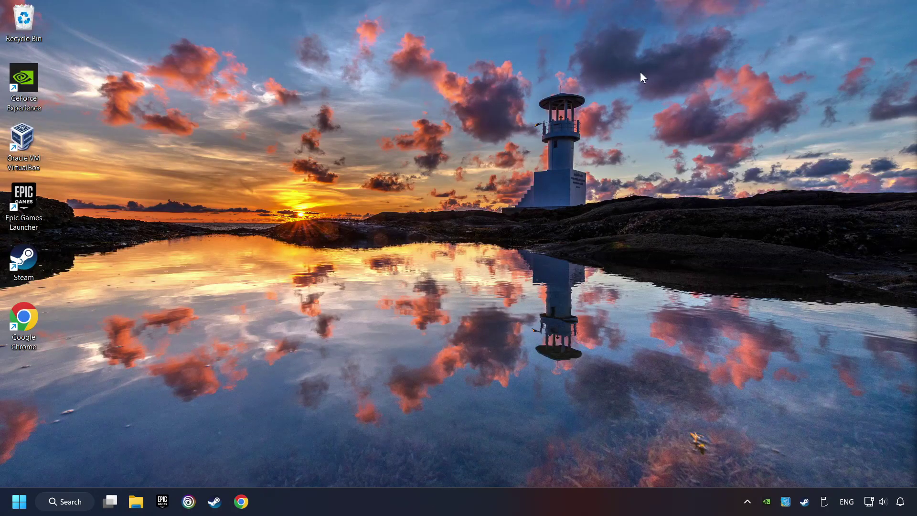
# Empty the Recycle Bin and confirm permanent deletion
pyautogui.rightClick(32, 28)
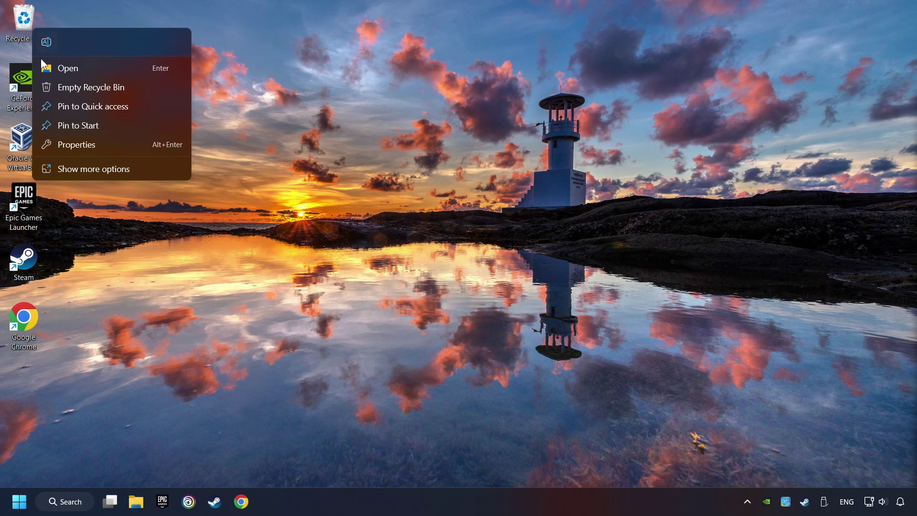
pyautogui.click(51, 86)
pyautogui.click(501, 292)
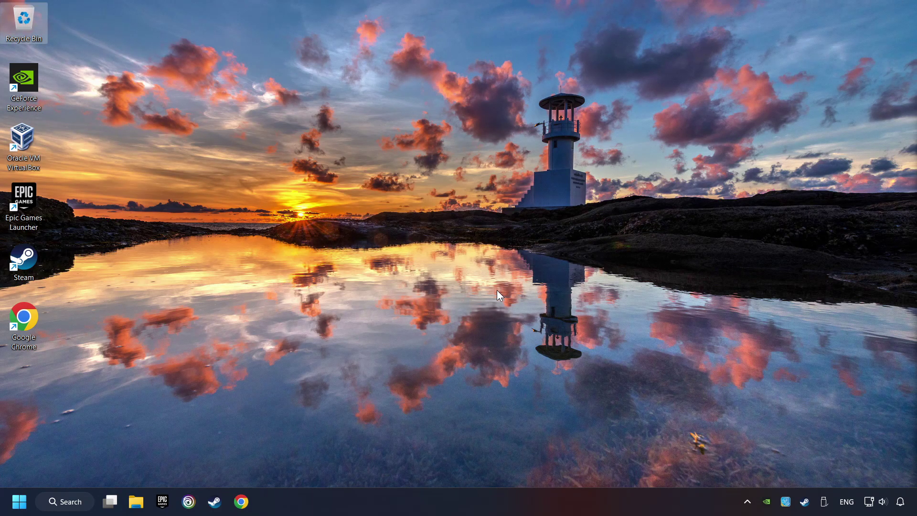
# Open Device Manager from a 'device manager' search
pyautogui.click(76, 506)
pyautogui.write('device manager')
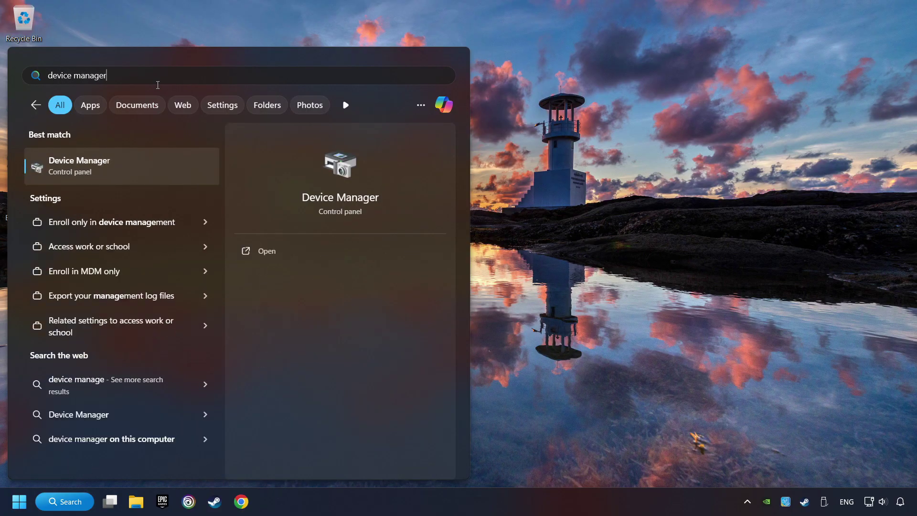
pyautogui.click(171, 167)
pyautogui.moveTo(201, 36); pyautogui.dragTo(361, 91)
# Auto-search drivers for the NVIDIA GeForce GTX 1050 Ti, confirming the best one is installed
pyautogui.click(274, 180)
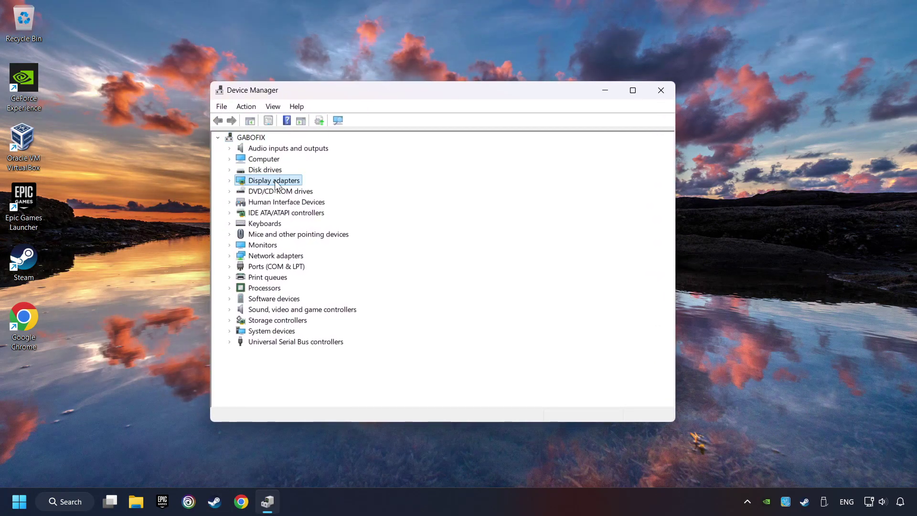
pyautogui.click(230, 181)
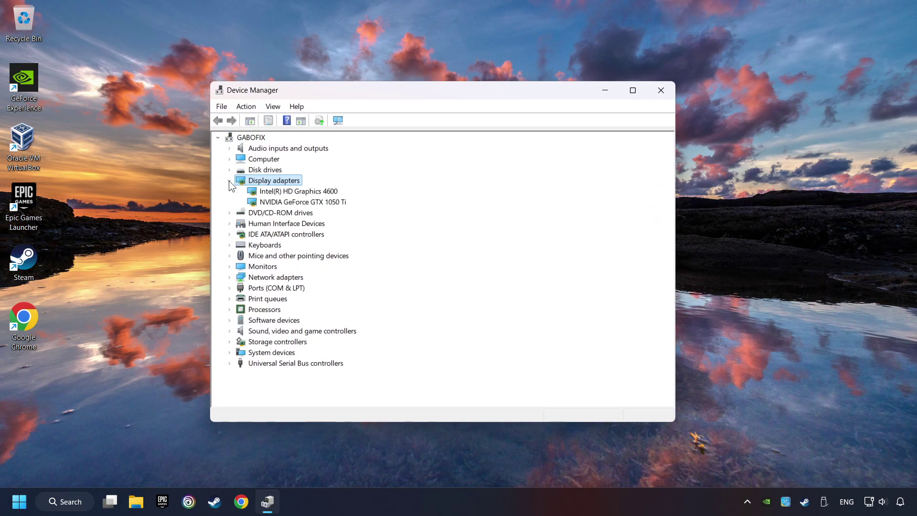
pyautogui.click(278, 203)
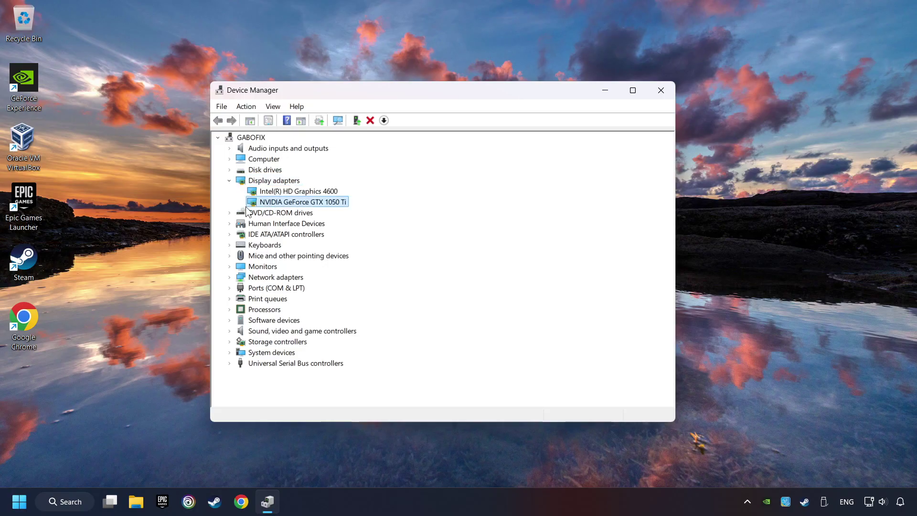
pyautogui.rightClick(293, 202)
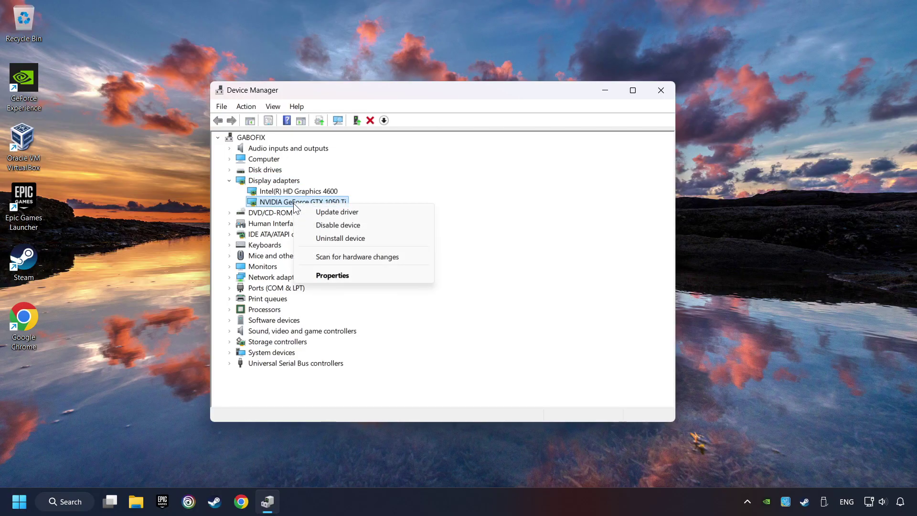
pyautogui.click(366, 213)
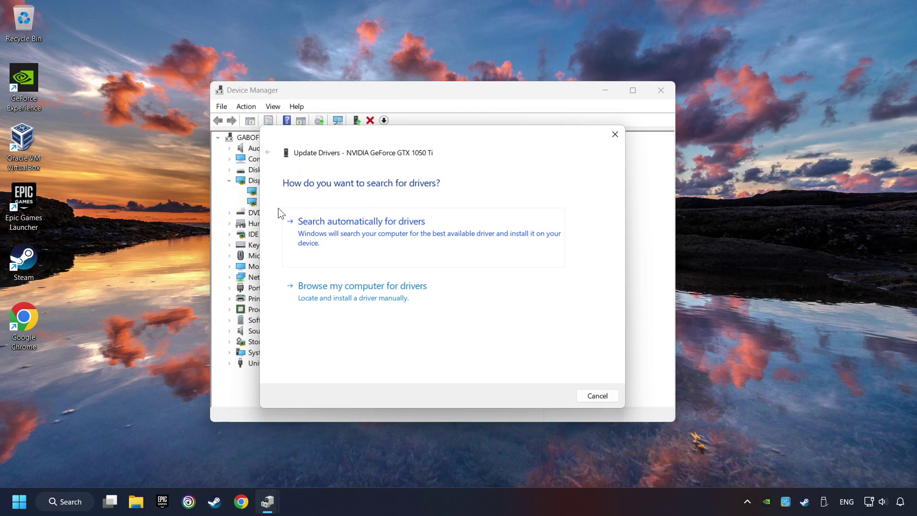
pyautogui.click(383, 231)
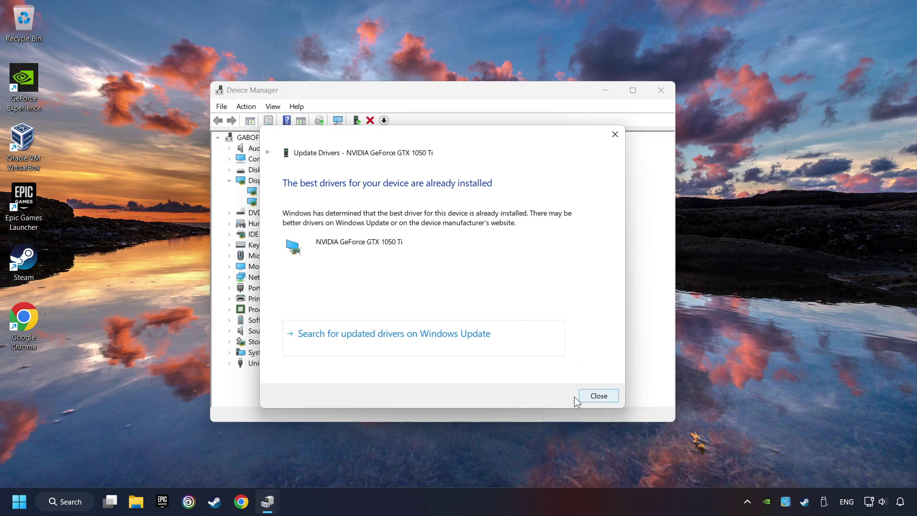
pyautogui.click(598, 396)
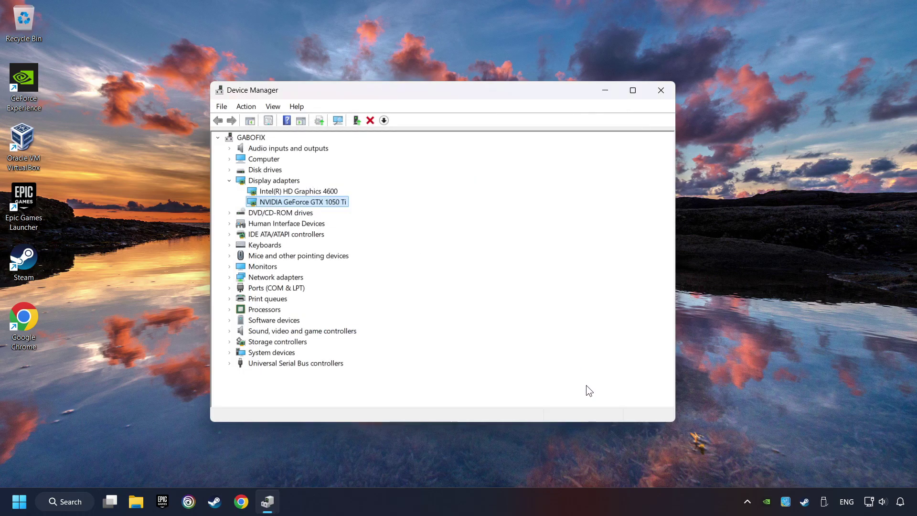
# Close Device Manager and, in Chrome, open the Official GeForce Drivers page via search
pyautogui.click(661, 93)
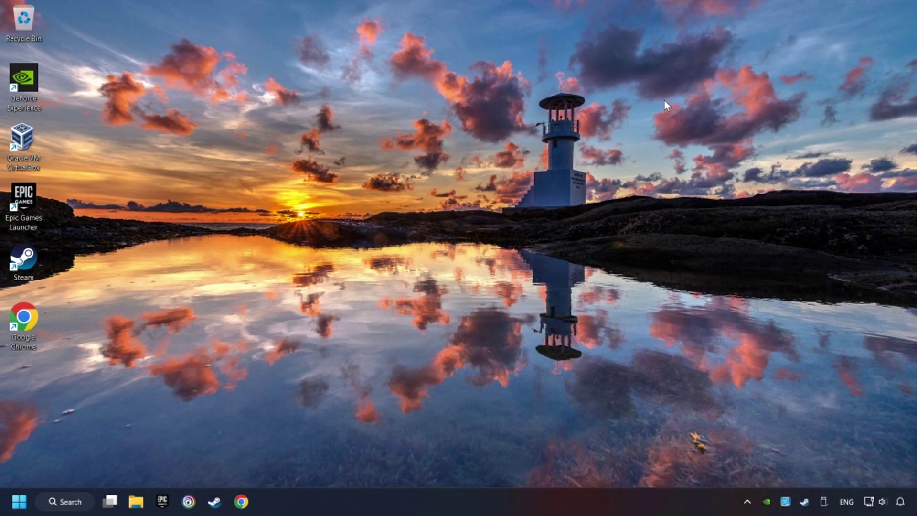
pyautogui.click(242, 500)
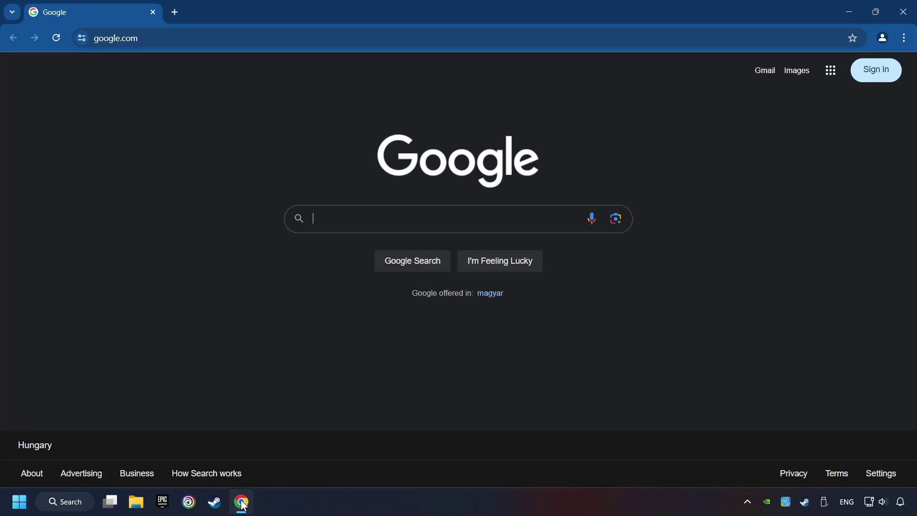
pyautogui.write('n')
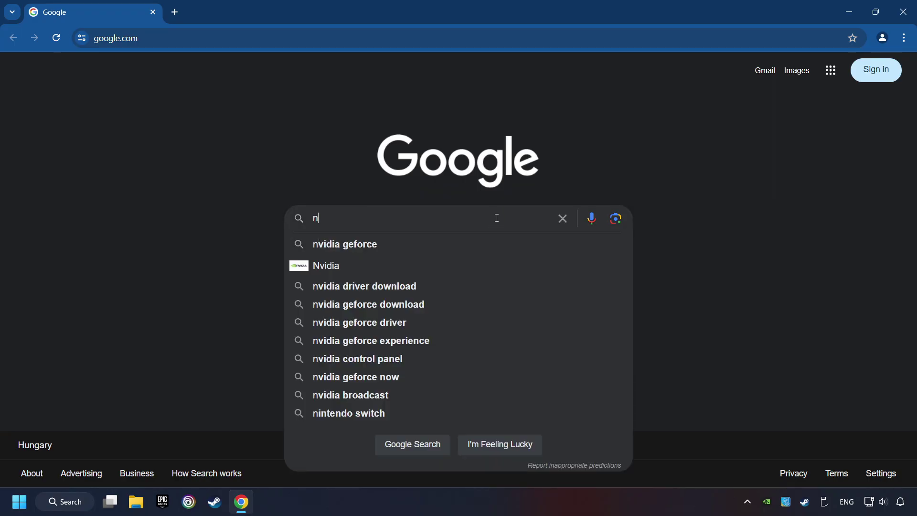
pyautogui.write('vidia geforce driver download')
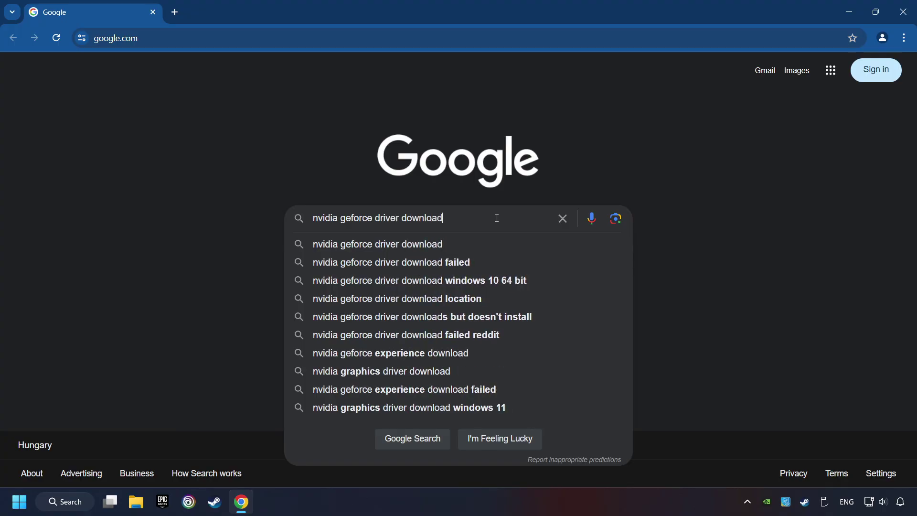
pyautogui.press('Return')
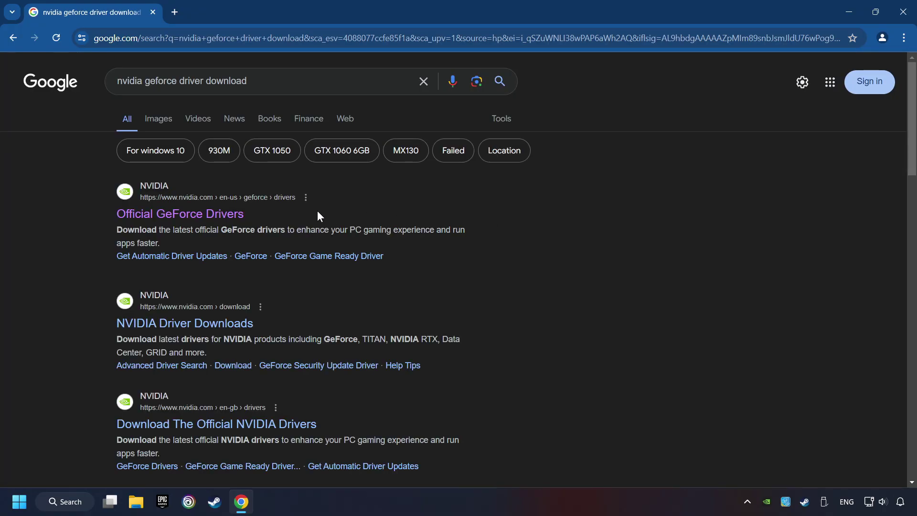
pyautogui.click(192, 214)
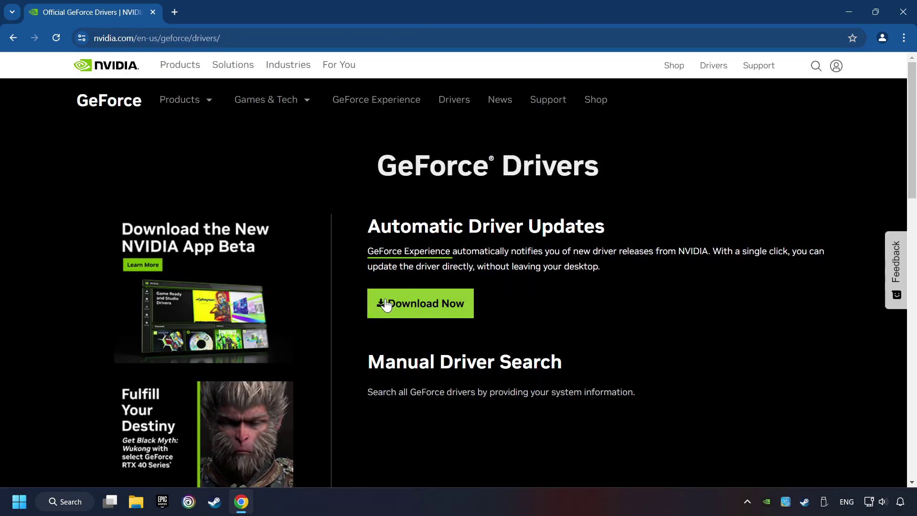
# Download the GeForce Experience installer, launch it from downloads, and close Chrome
pyautogui.click(429, 309)
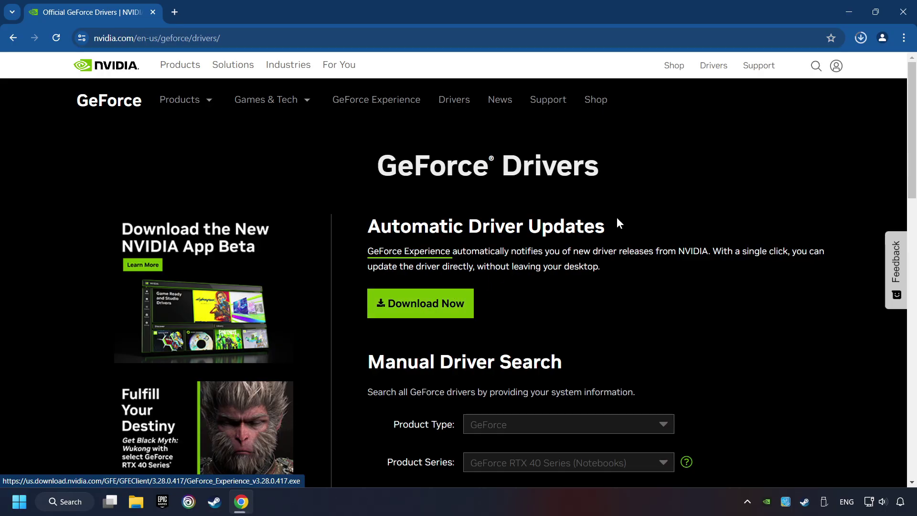
pyautogui.click(861, 38)
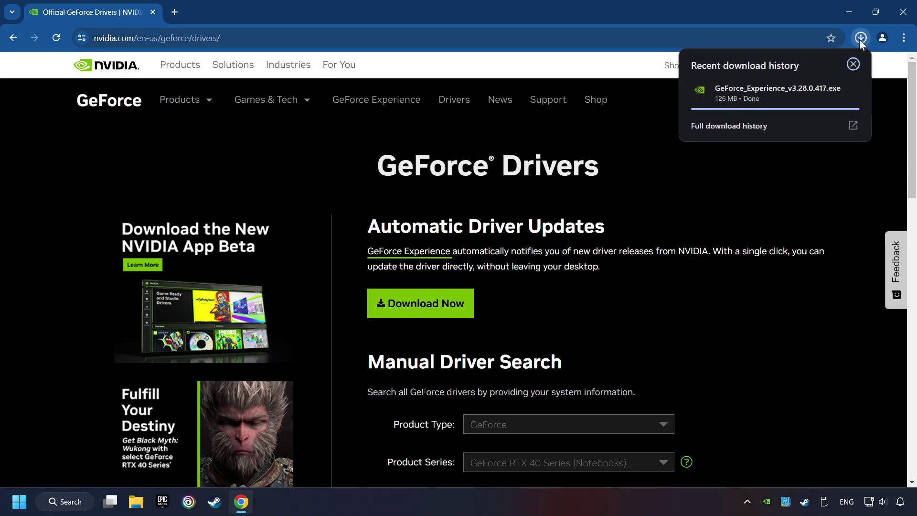
pyautogui.click(776, 93)
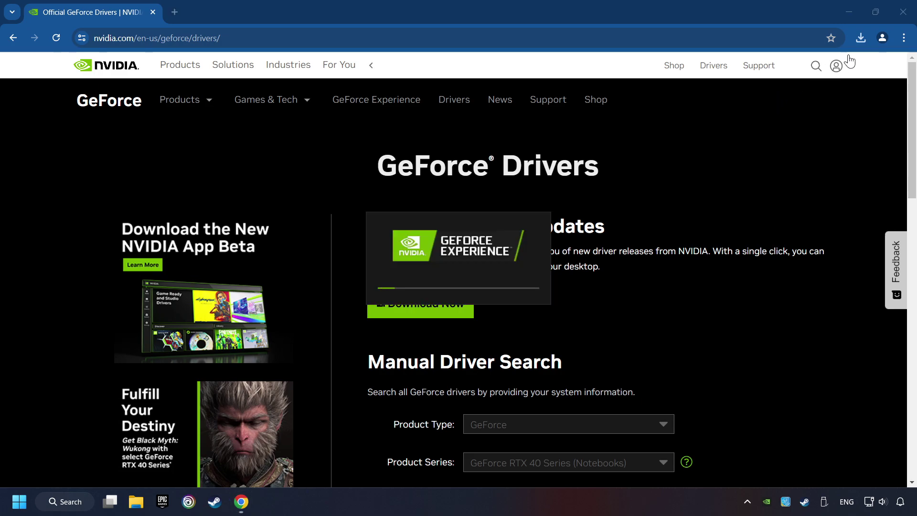
pyautogui.click(903, 12)
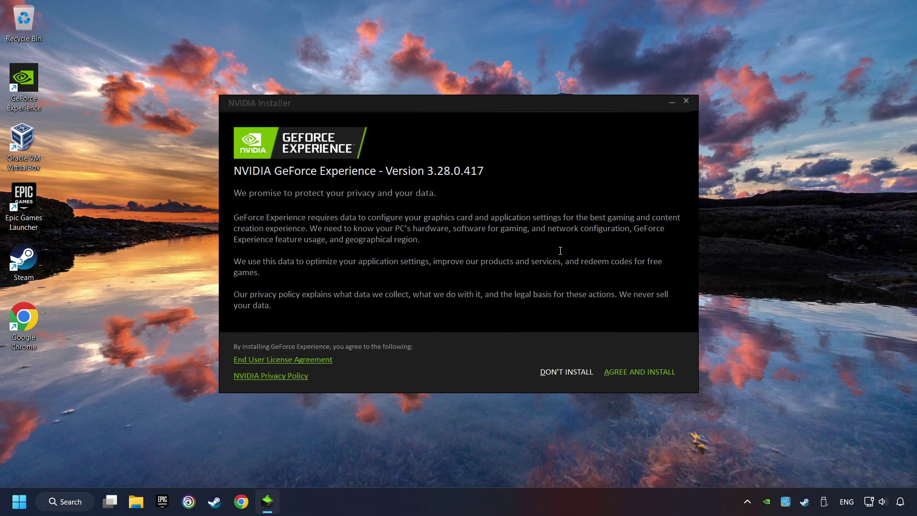
# Install GeForce Experience, confirm Game Ready Driver 556.12 is latest, then close the app
pyautogui.click(652, 371)
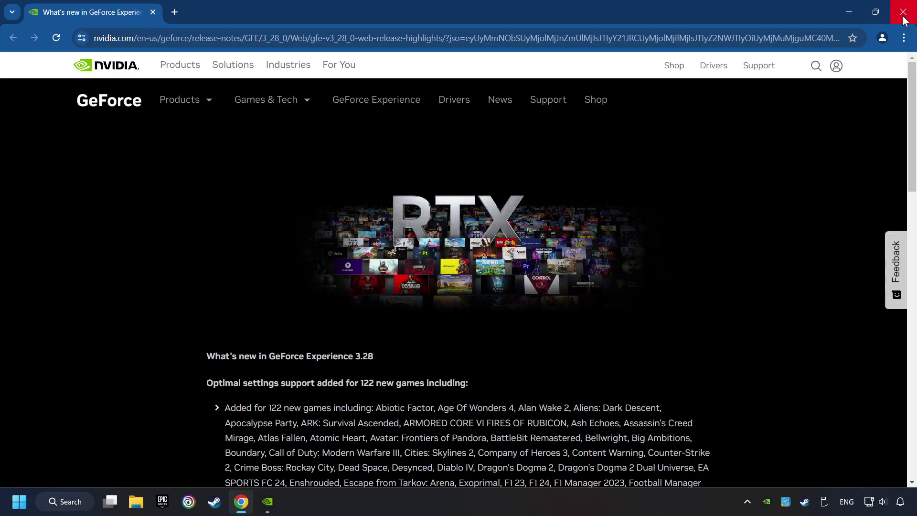
pyautogui.click(905, 15)
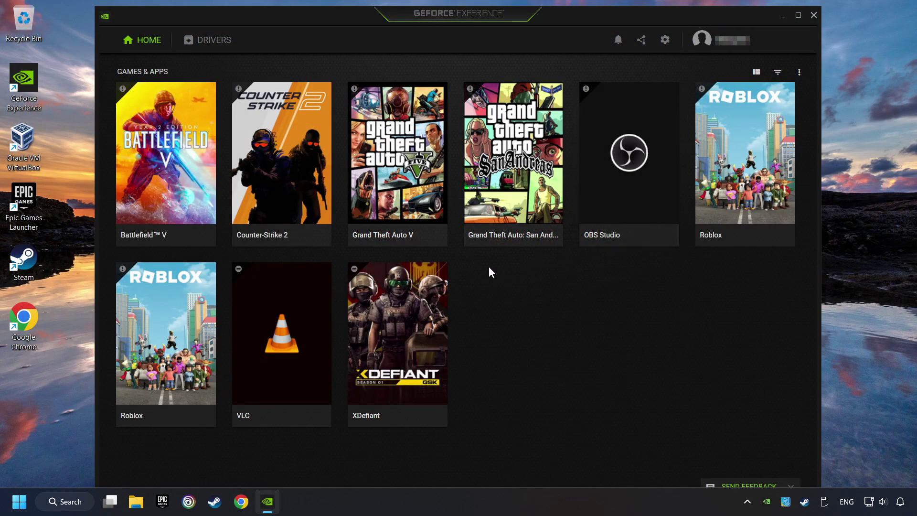
pyautogui.click(213, 40)
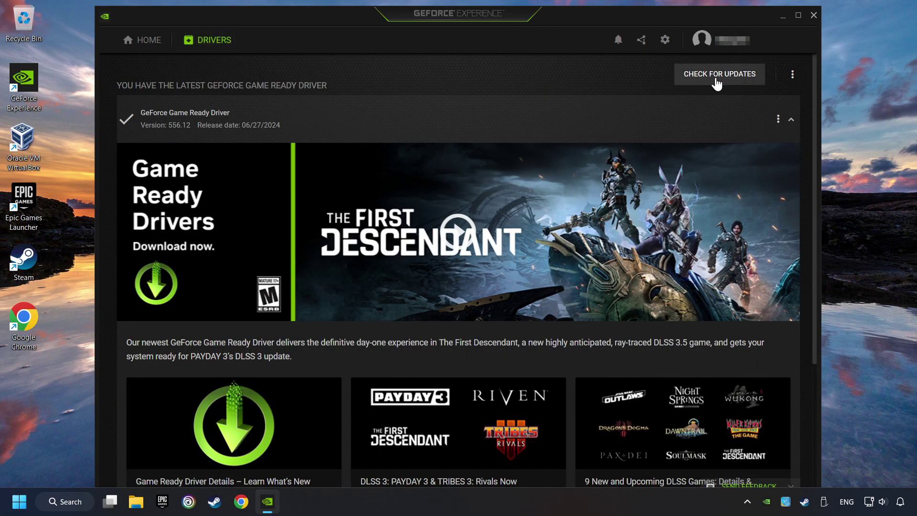
pyautogui.click(731, 82)
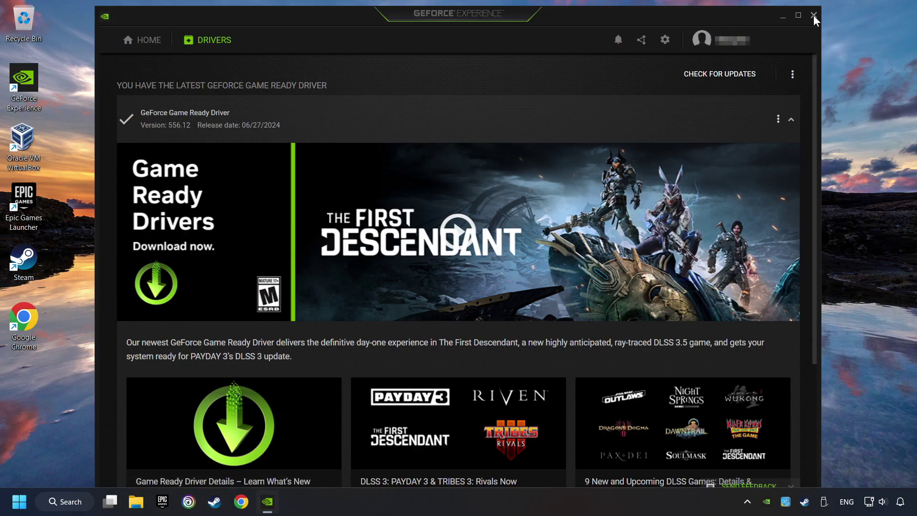
pyautogui.click(813, 15)
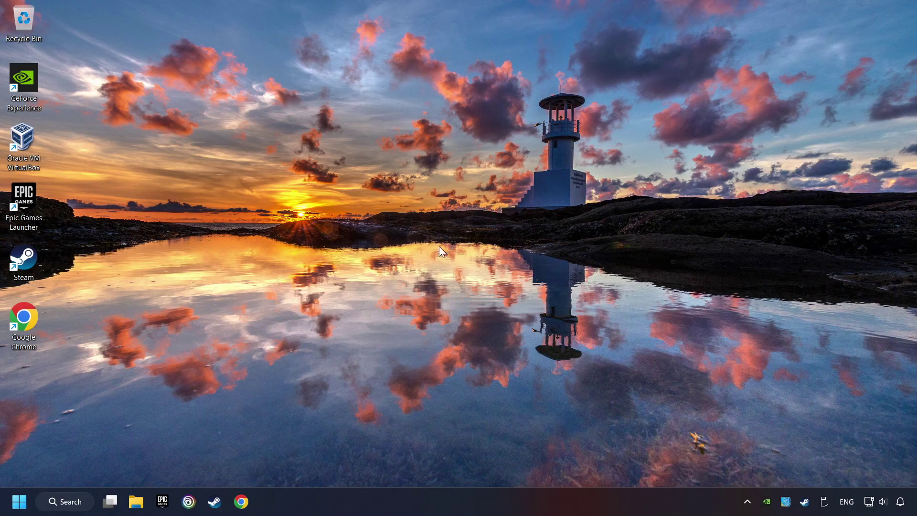
# Find and open the Graphics settings page through Windows search for 'graphics settings'
pyautogui.click(64, 502)
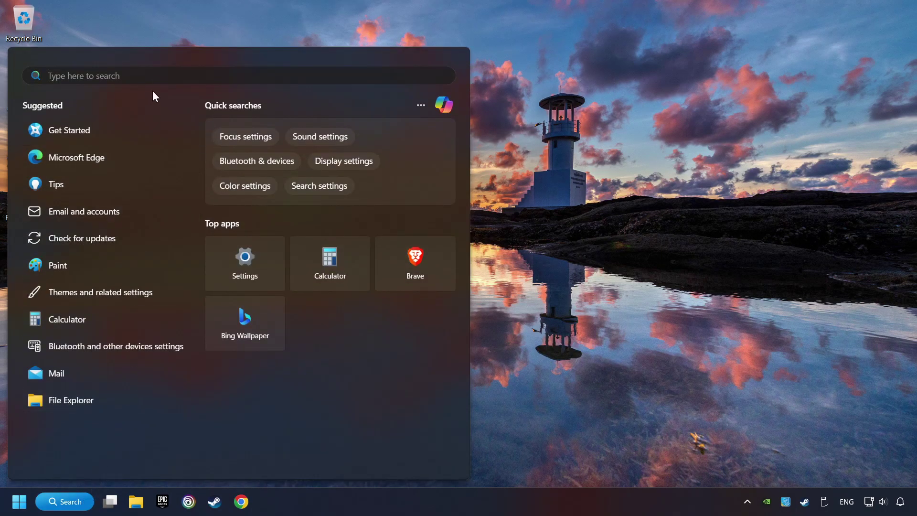
pyautogui.write('graphics')
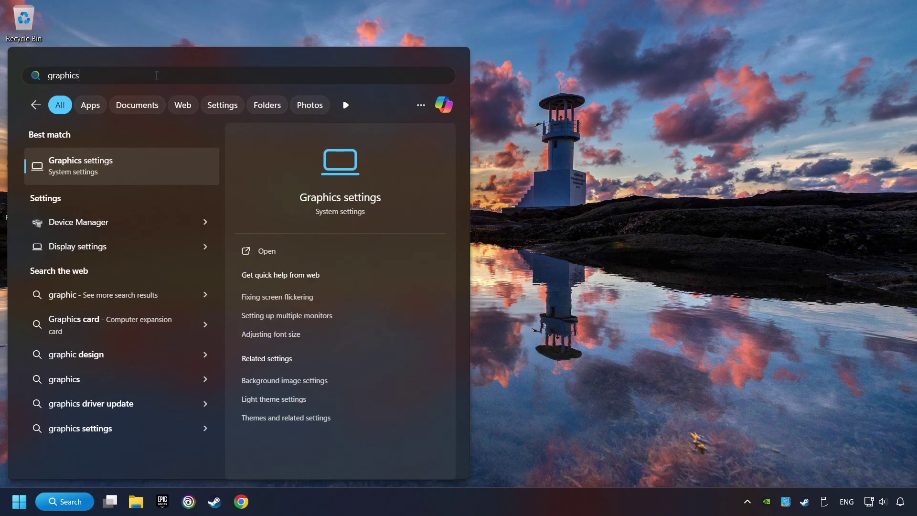
pyautogui.write(' settings')
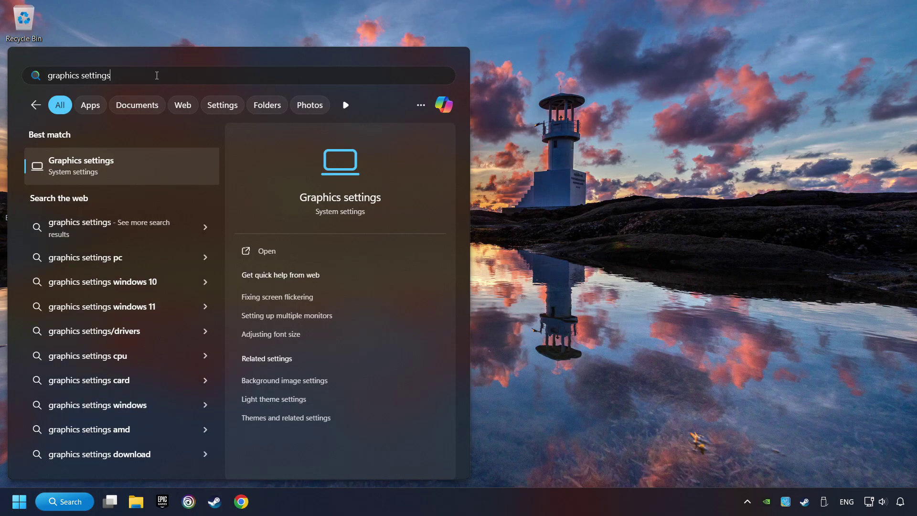
pyautogui.click(165, 167)
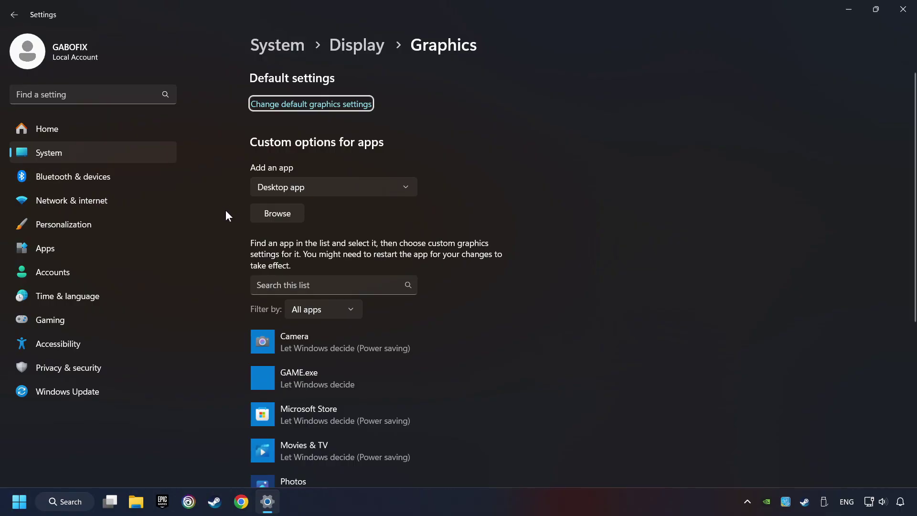
pyautogui.scroll(-3, 225, 215)
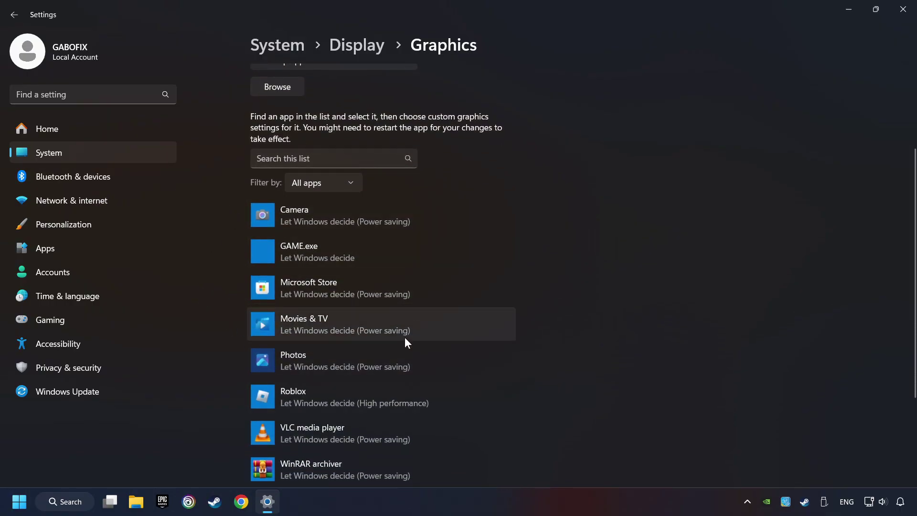
pyautogui.scroll(3, 217, 264)
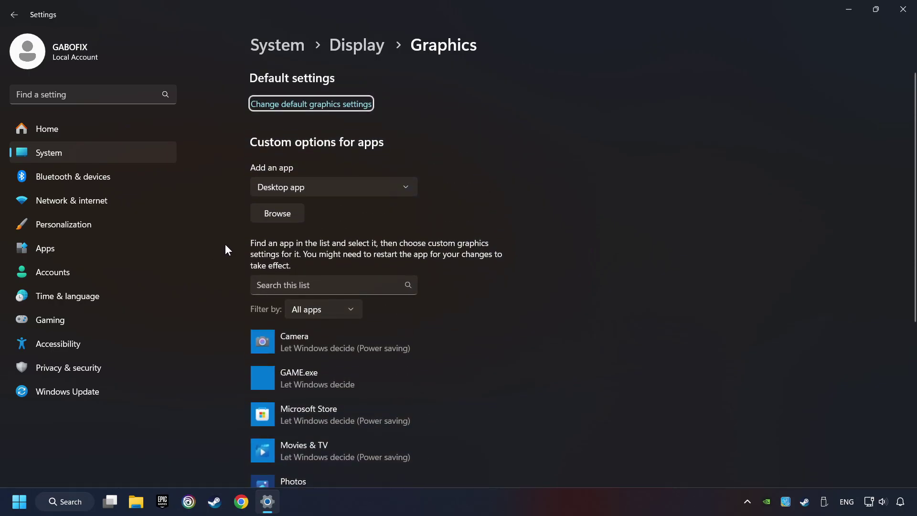
pyautogui.click(288, 216)
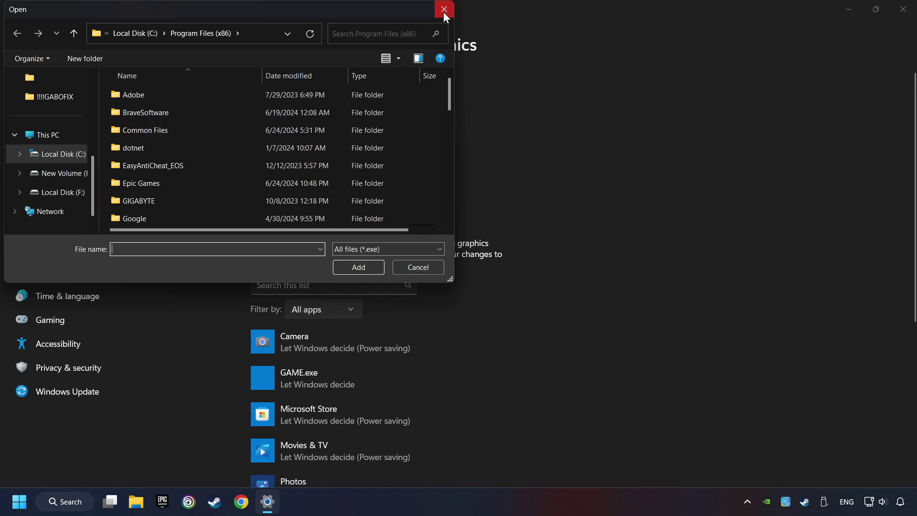
pyautogui.click(444, 11)
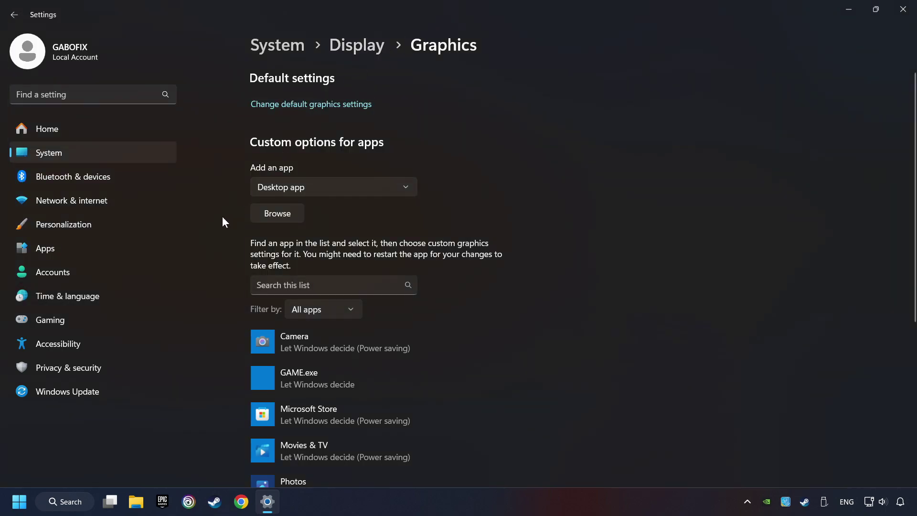
pyautogui.scroll(-3, 204, 231)
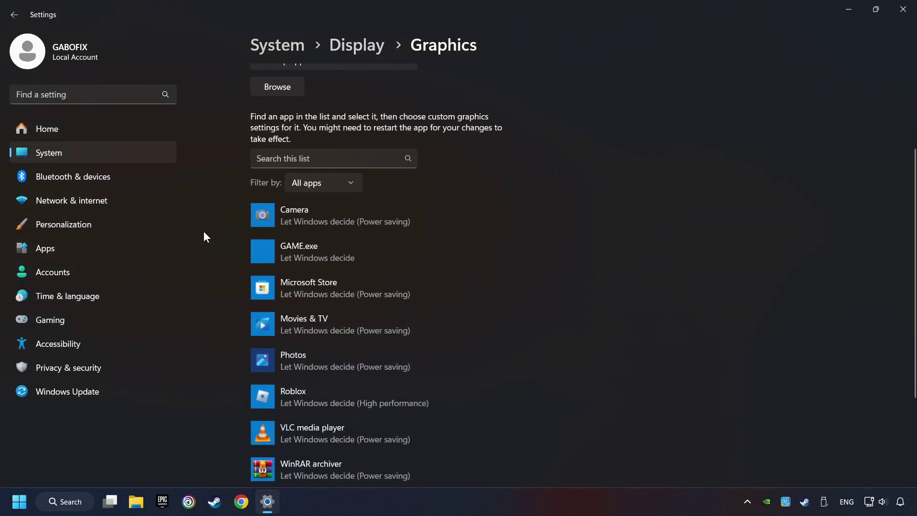
# Set GAME.exe to High performance (NVIDIA GeForce GTX 1050 Ti), save, and close Settings
pyautogui.click(299, 248)
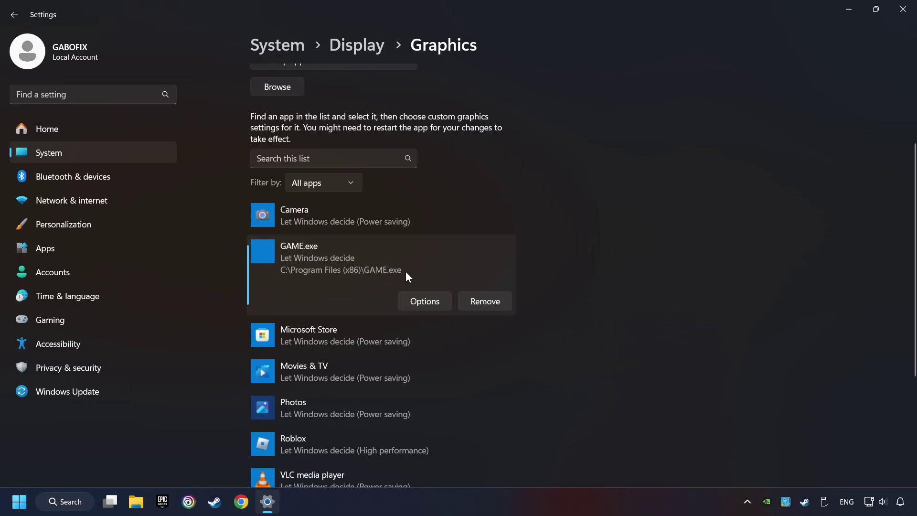
pyautogui.click(429, 301)
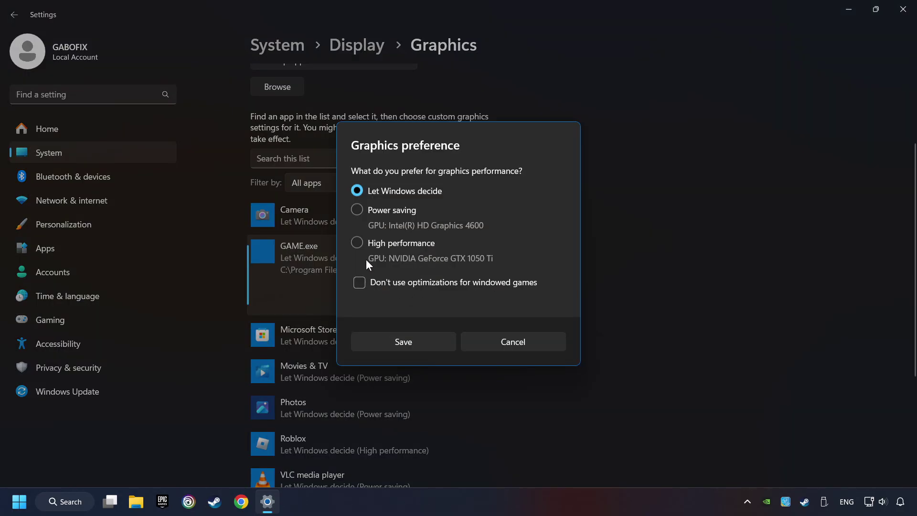
pyautogui.click(357, 242)
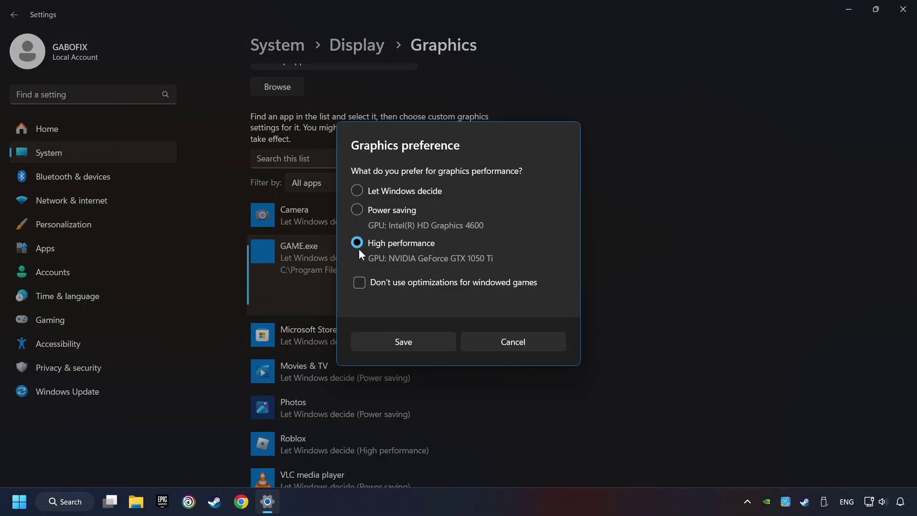
pyautogui.click(412, 340)
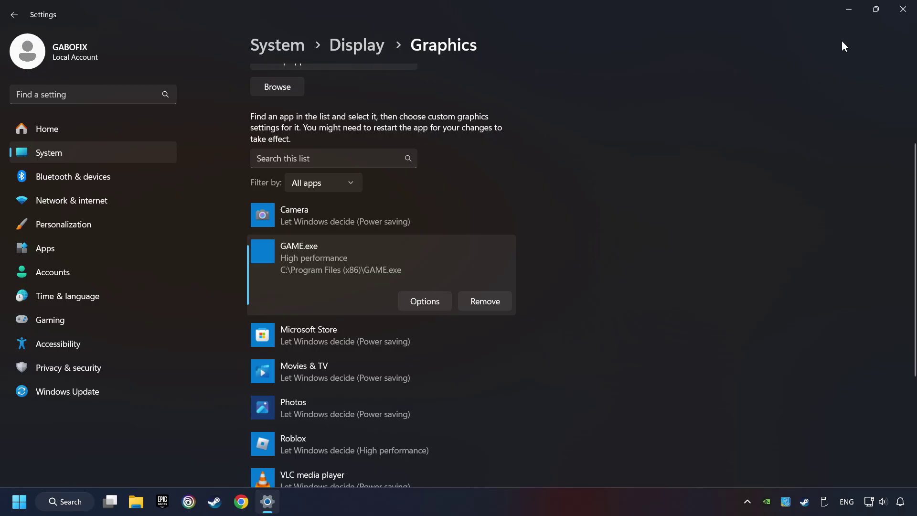
pyautogui.click(904, 15)
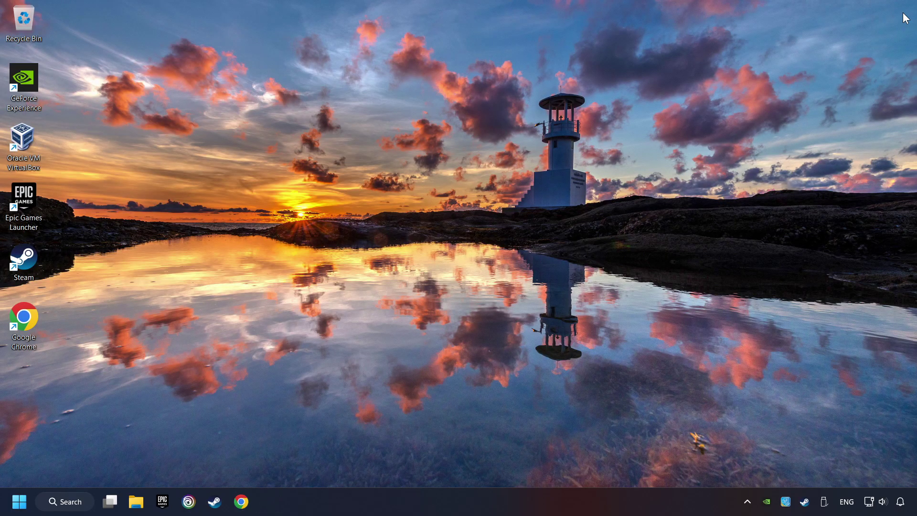
# Launch NVIDIA Control Panel from the desktop's full right-click menu
pyautogui.rightClick(425, 202)
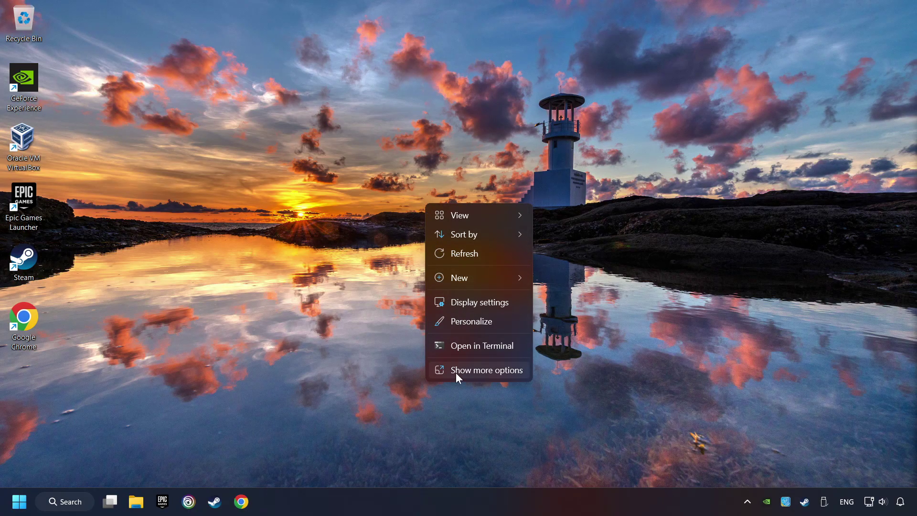
pyautogui.click(483, 373)
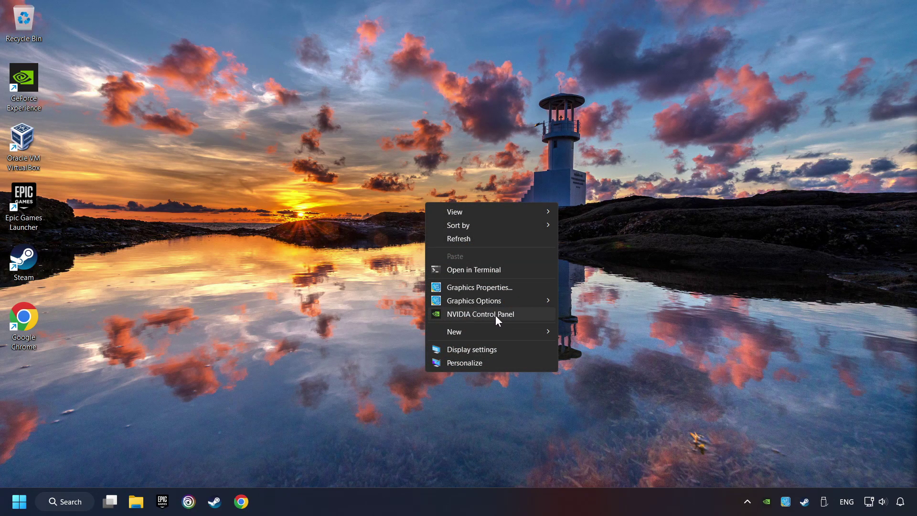
pyautogui.click(529, 314)
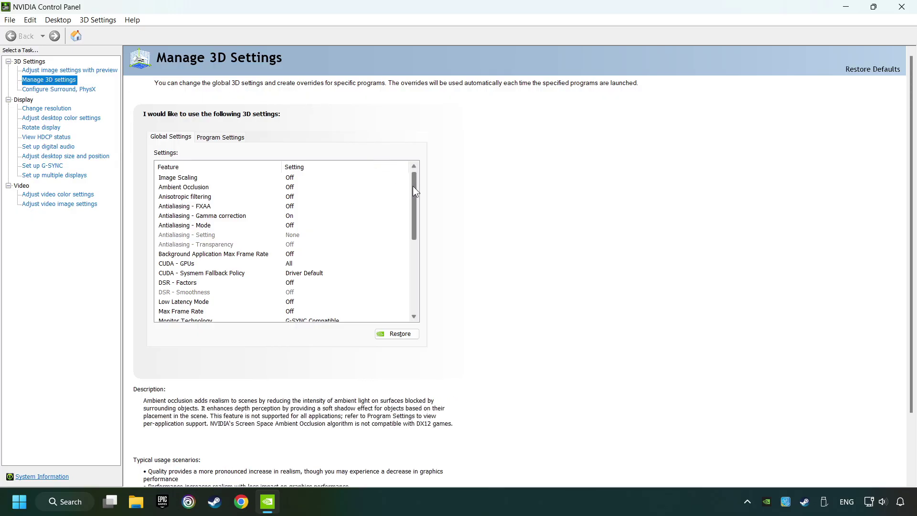
pyautogui.moveTo(414, 187); pyautogui.dragTo(411, 236)
# Set OpenGL rendering GPU to NVIDIA GeForce GTX 1050 Ti and power management to Prefer maximum performance
pyautogui.click(168, 245)
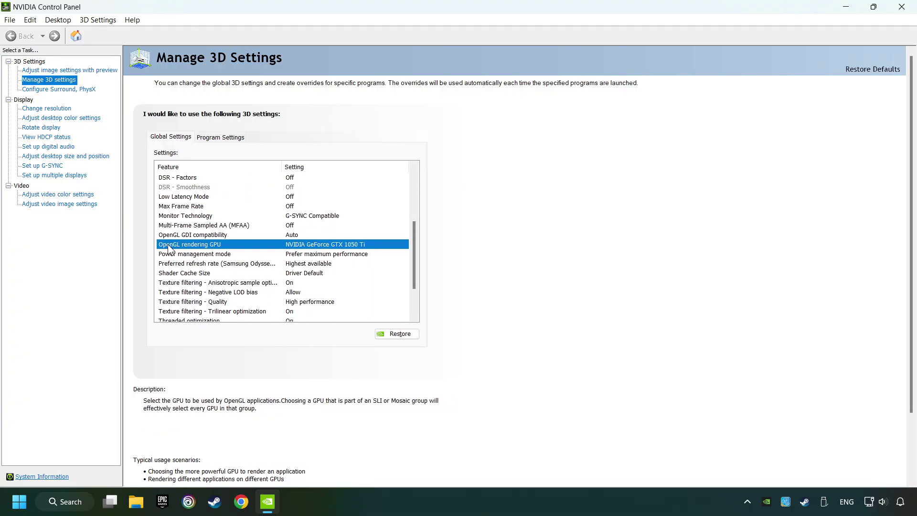
pyautogui.click(339, 244)
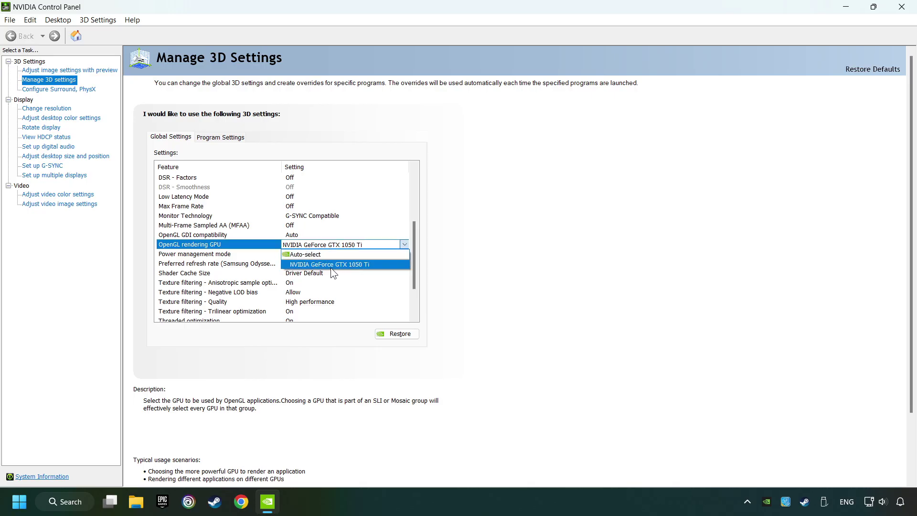
pyautogui.click(353, 263)
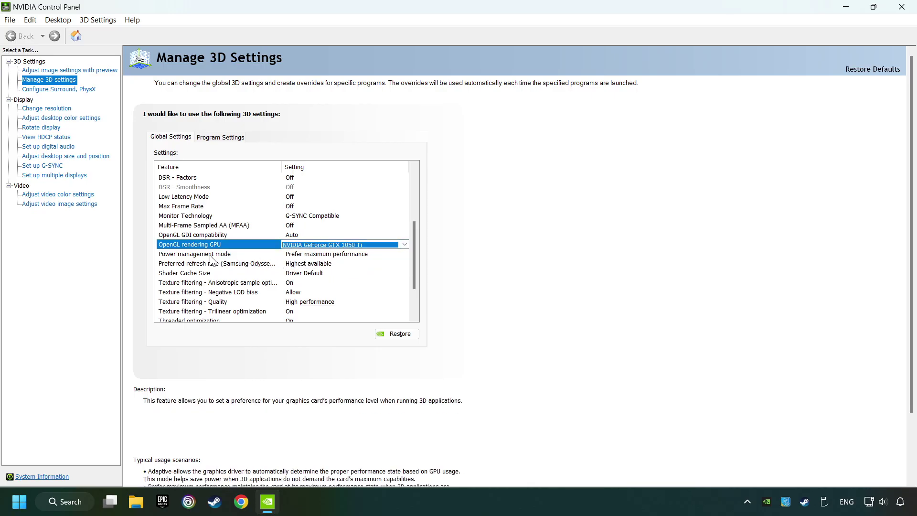
pyautogui.click(191, 255)
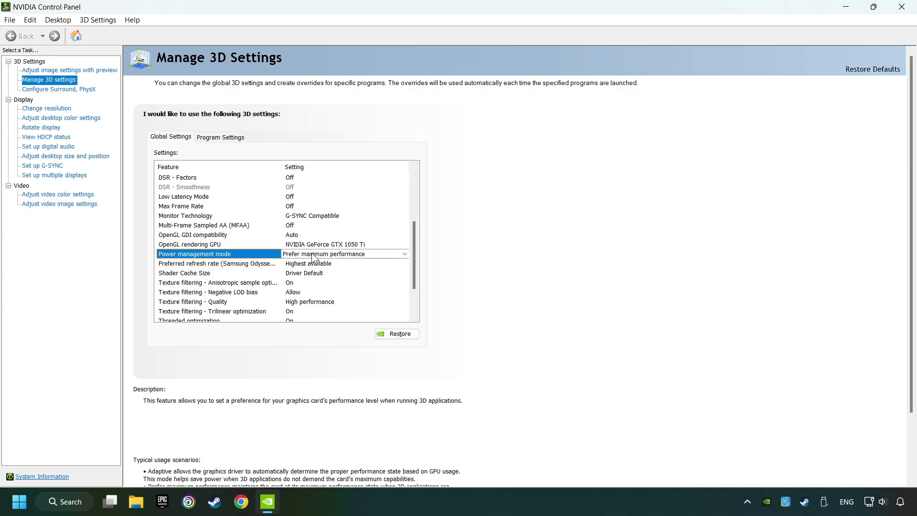
pyautogui.click(313, 256)
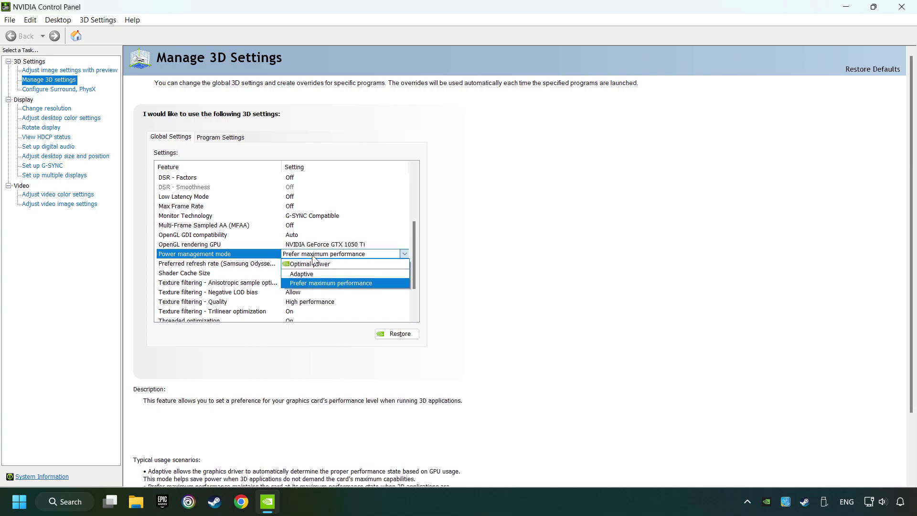
pyautogui.click(330, 283)
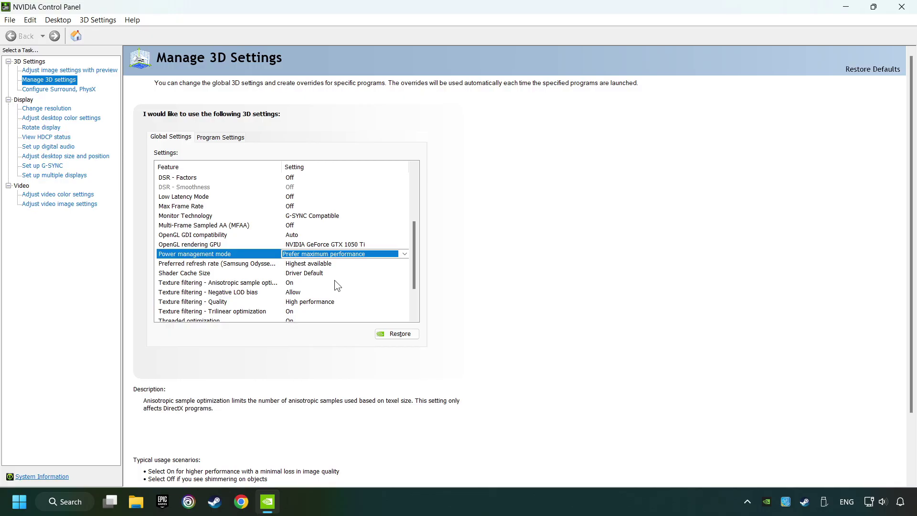
# Set Texture filtering - Quality to High performance
pyautogui.moveTo(416, 268); pyautogui.dragTo(415, 285)
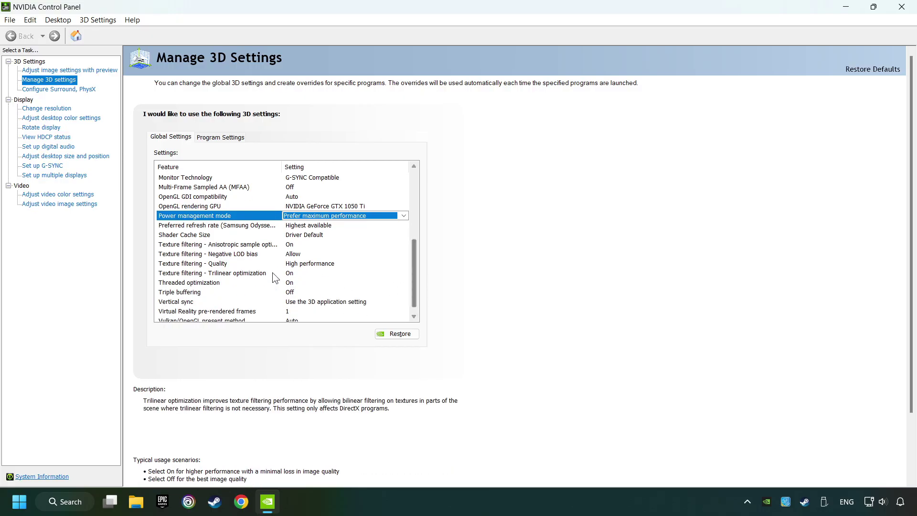
pyautogui.click(198, 265)
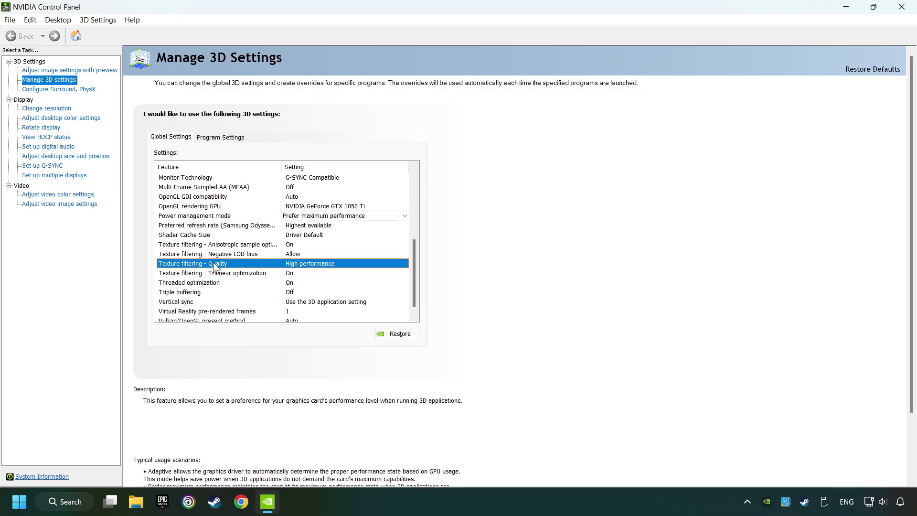
pyautogui.click(331, 265)
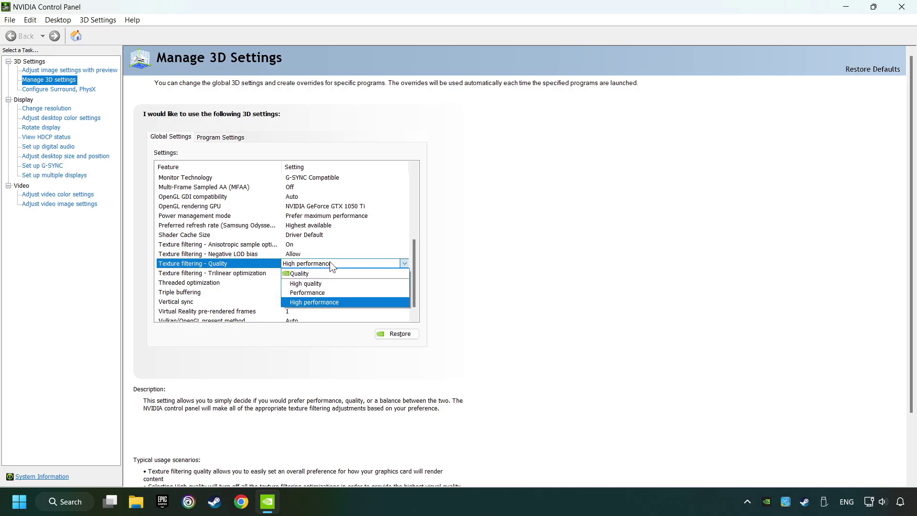
pyautogui.click(340, 302)
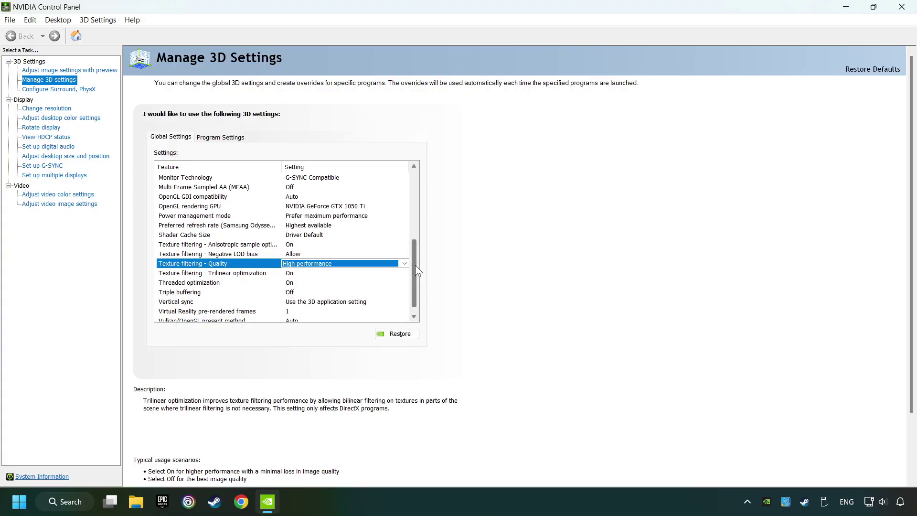
# Turn Vertical sync Off and apply the global 3D settings
pyautogui.scroll(-1, 415, 265)
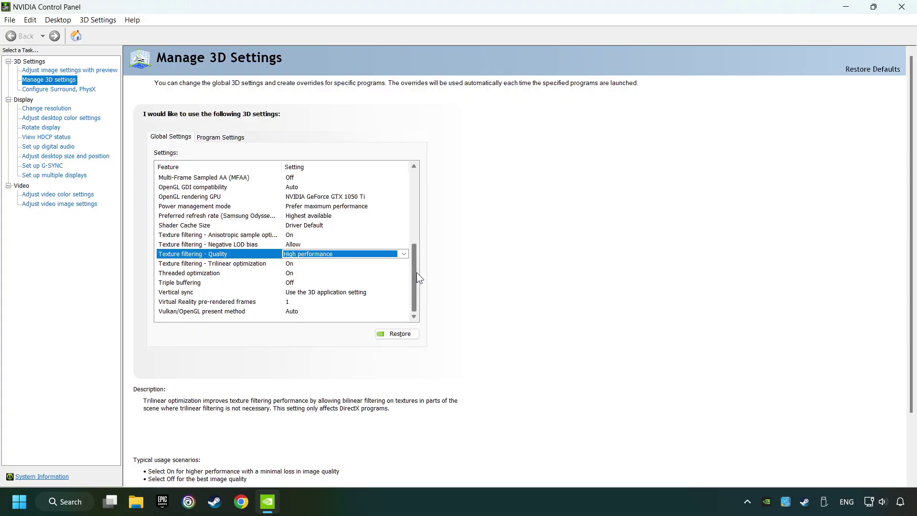
pyautogui.click(314, 293)
pyautogui.click(303, 291)
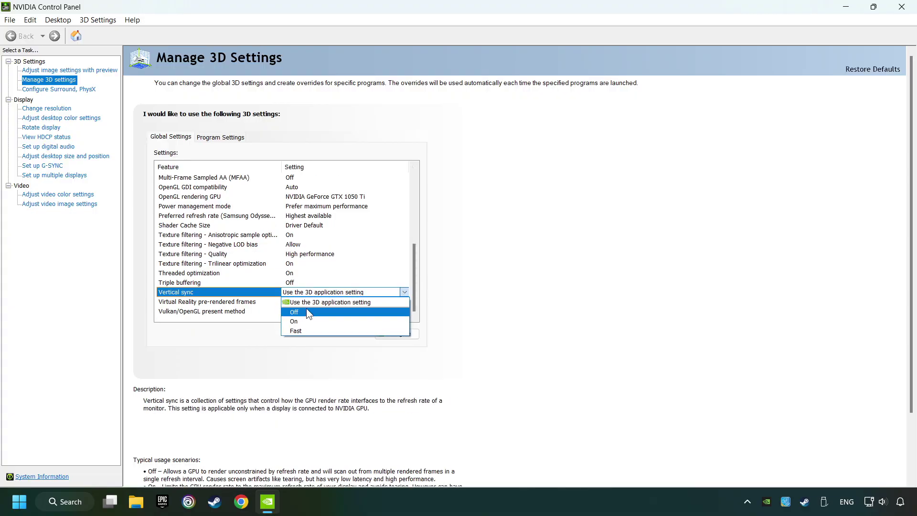
pyautogui.click(318, 312)
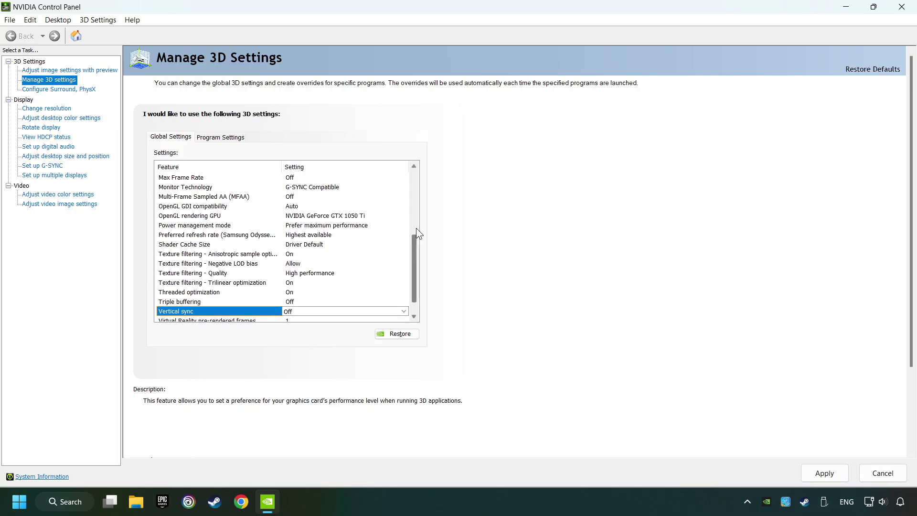
pyautogui.scroll(-1, 416, 251)
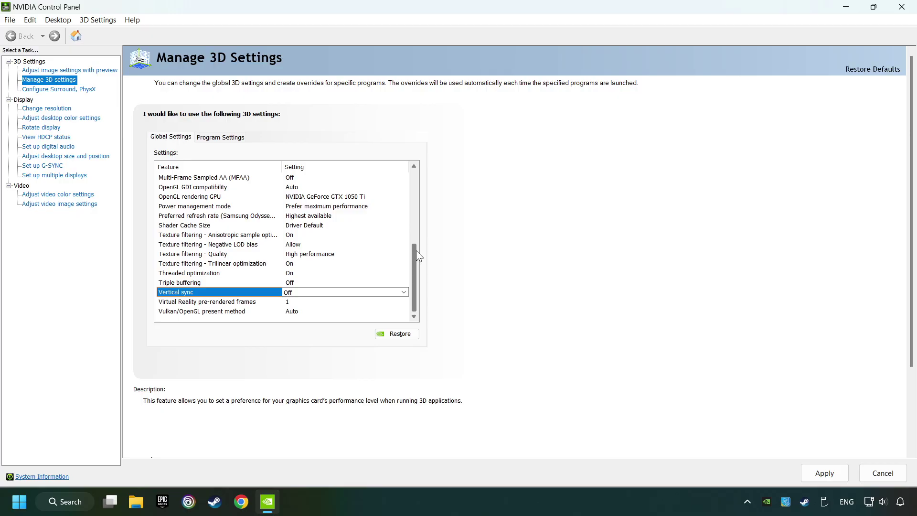
pyautogui.click(818, 469)
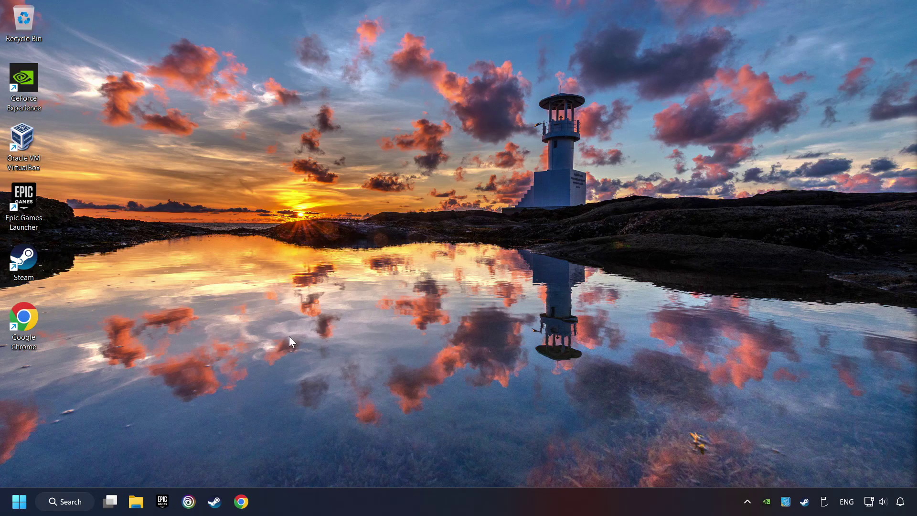
# Open System Configuration (msconfig) on its Boot tab
pyautogui.click(74, 502)
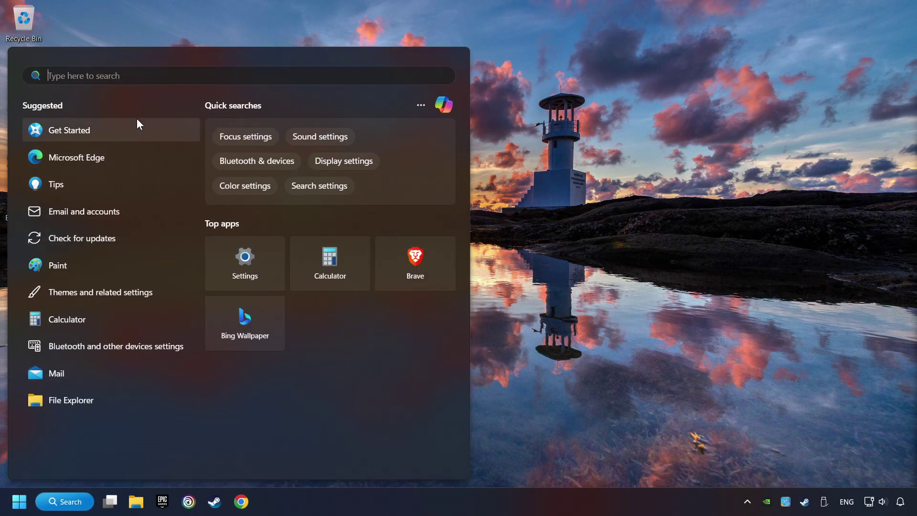
pyautogui.write('msc')
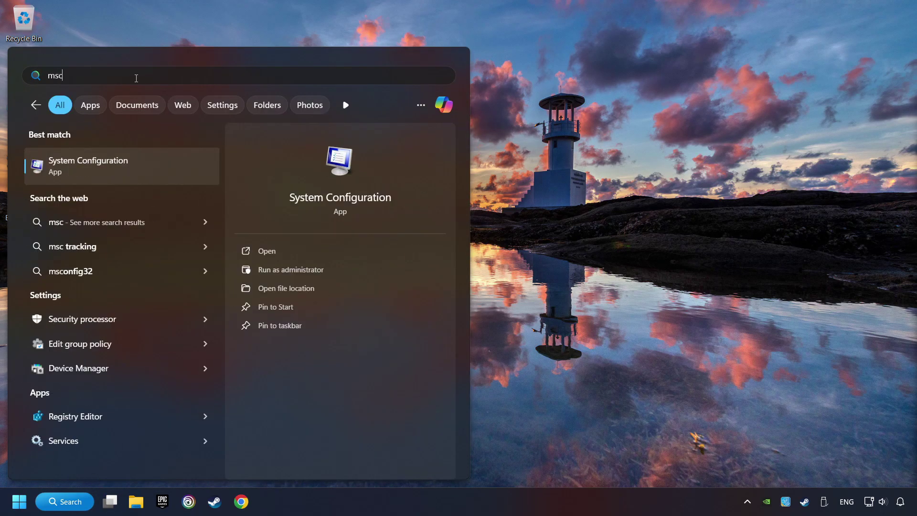
pyautogui.click(179, 166)
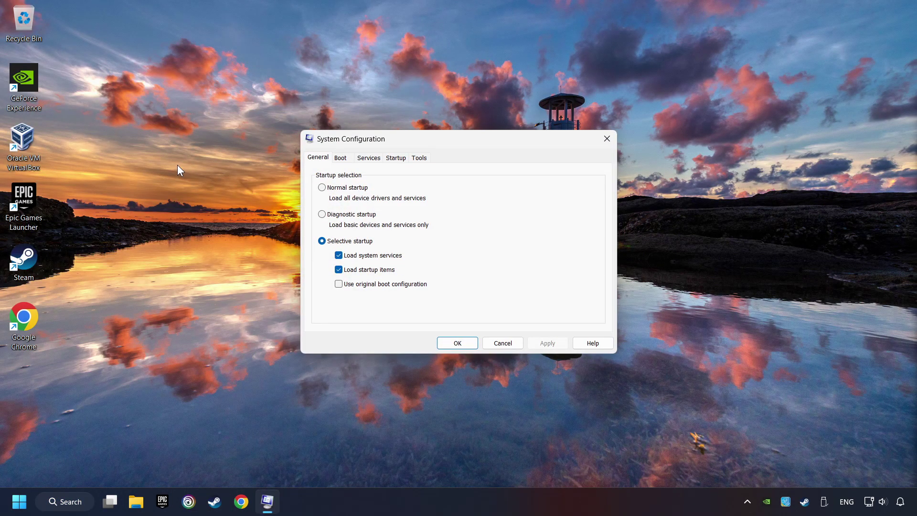
pyautogui.click(342, 160)
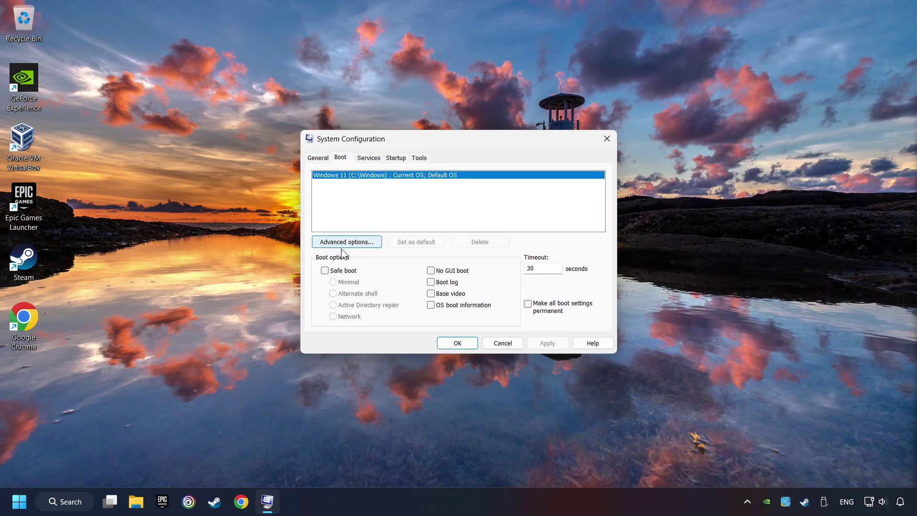
# Set Number of processors to 8 in advanced boot options, apply, and exit without restarting
pyautogui.click(379, 244)
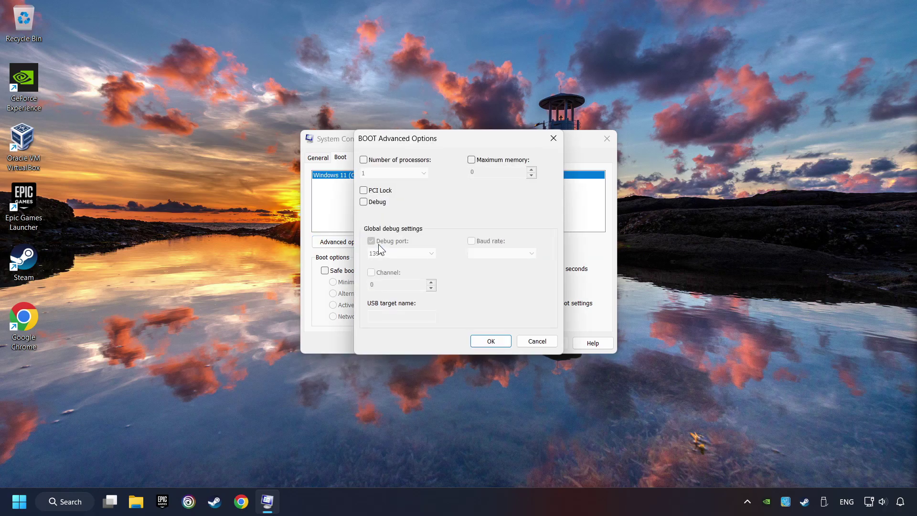
pyautogui.click(363, 160)
pyautogui.click(394, 173)
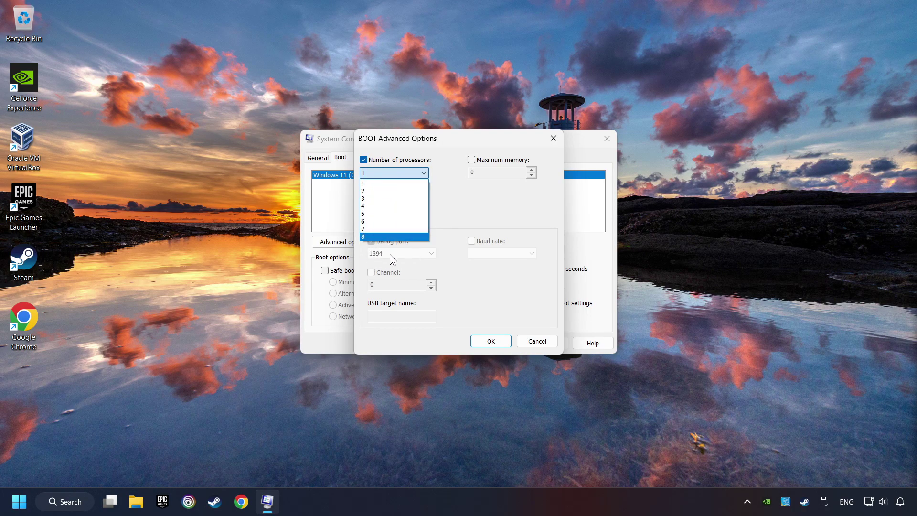
pyautogui.click(374, 237)
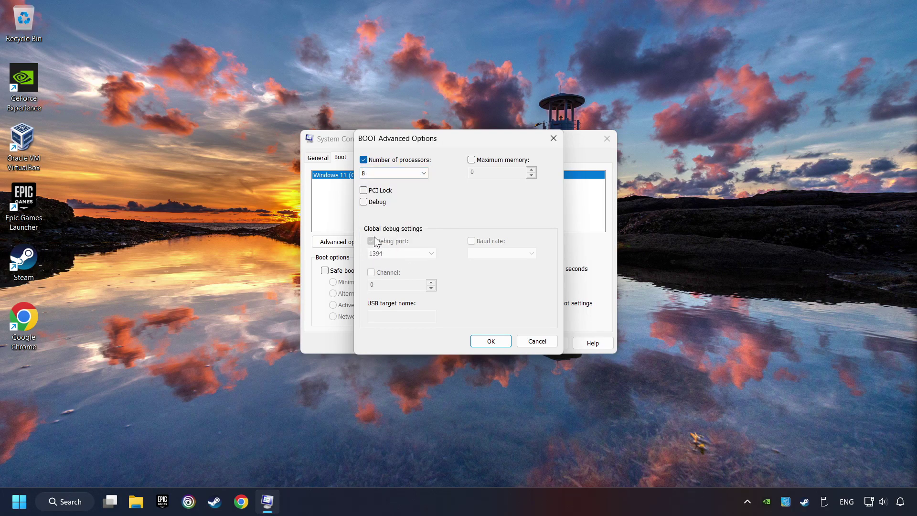
pyautogui.click(488, 342)
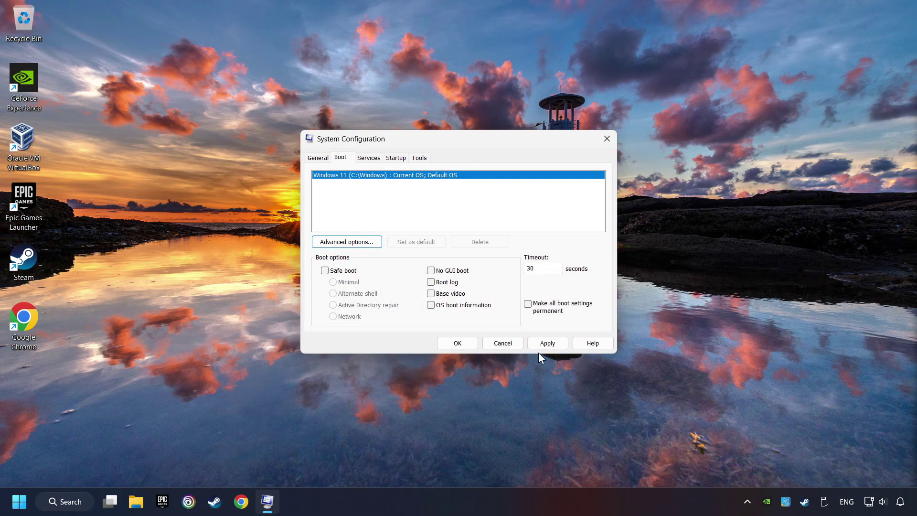
pyautogui.click(545, 344)
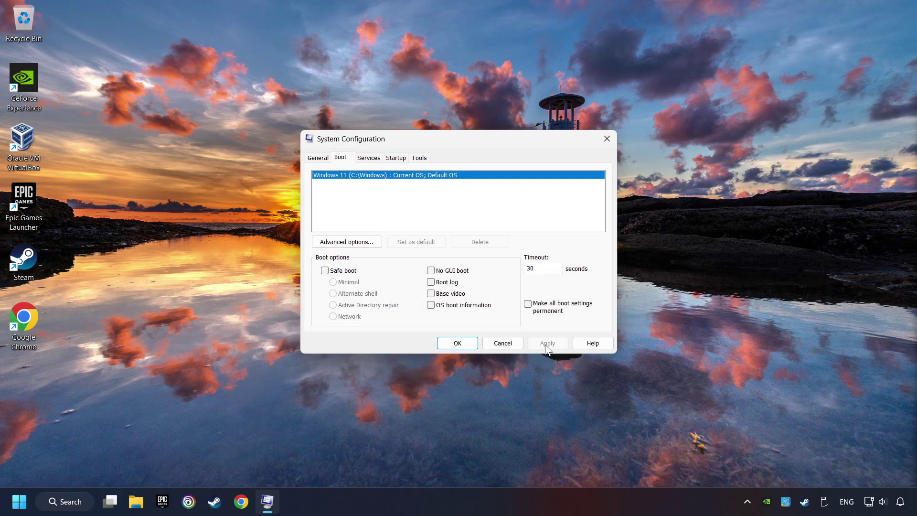
pyautogui.click(457, 343)
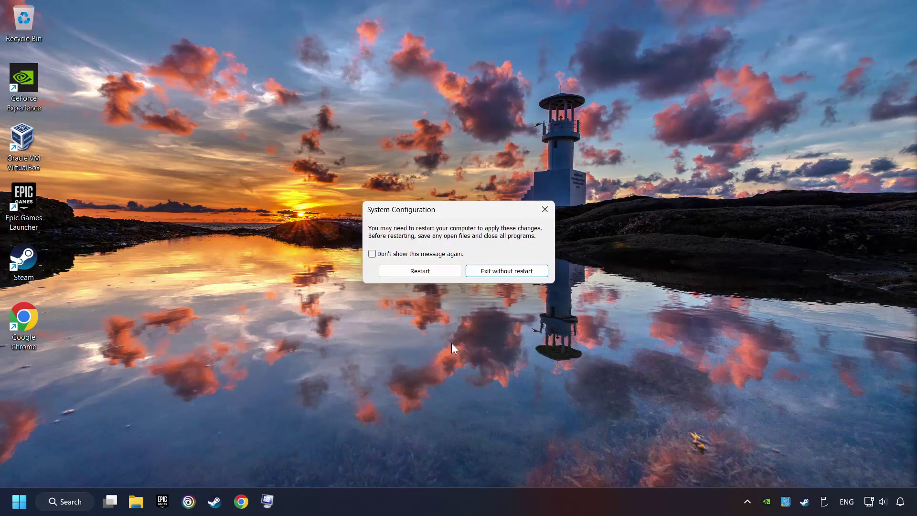
pyautogui.click(509, 272)
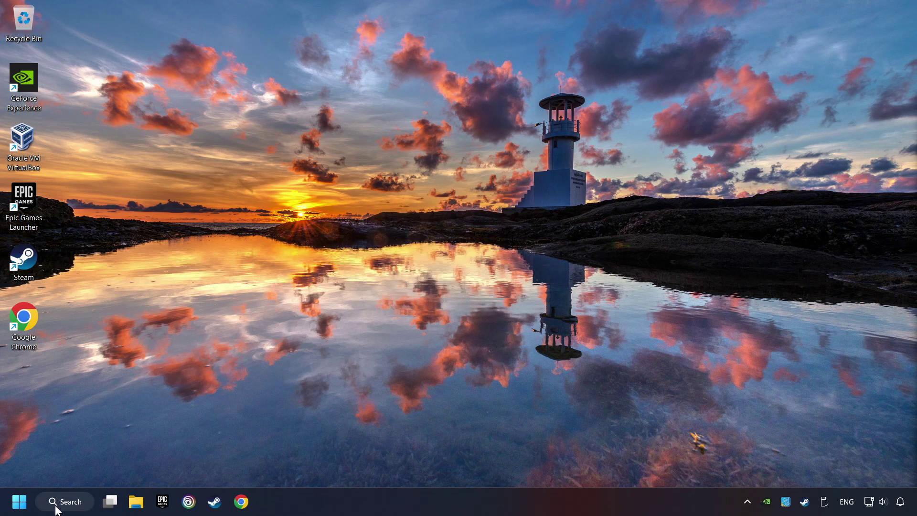
# Open Performance Options by searching 'performance' and centre its window on screen
pyautogui.click(81, 504)
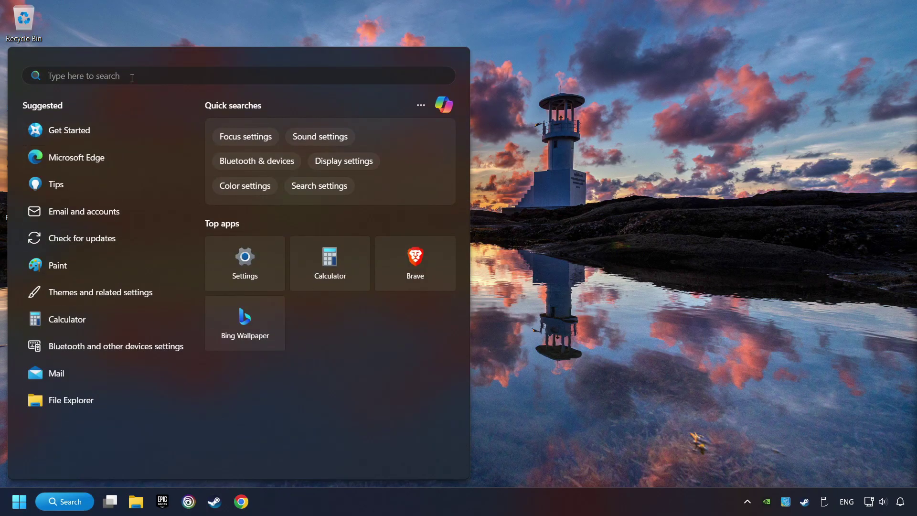
pyautogui.write('performance')
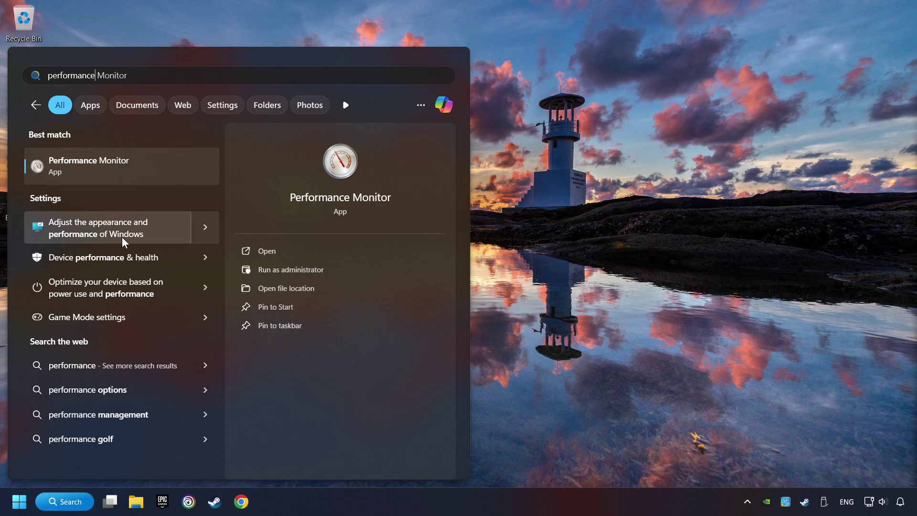
pyautogui.click(159, 228)
pyautogui.moveTo(197, 111); pyautogui.dragTo(418, 76)
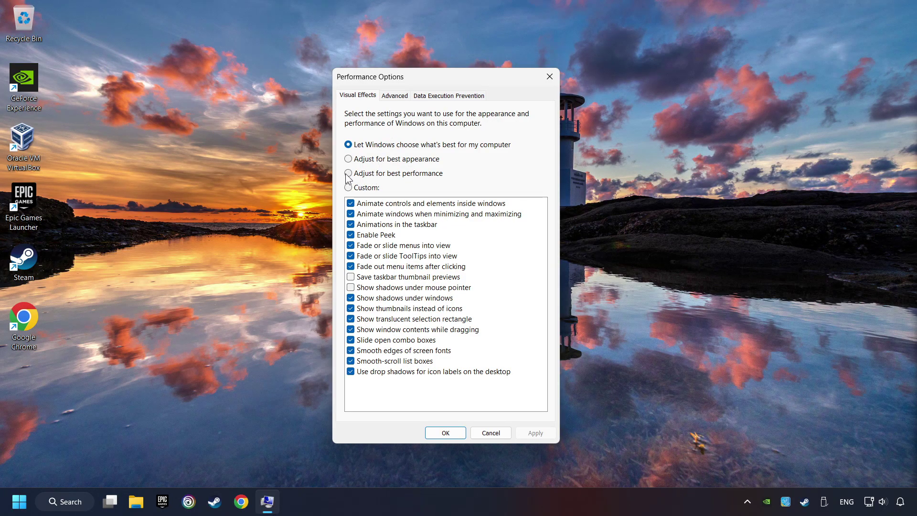
# Apply Adjust for best performance, close the dialog, and show Start's shutdown and restart choices
pyautogui.click(400, 176)
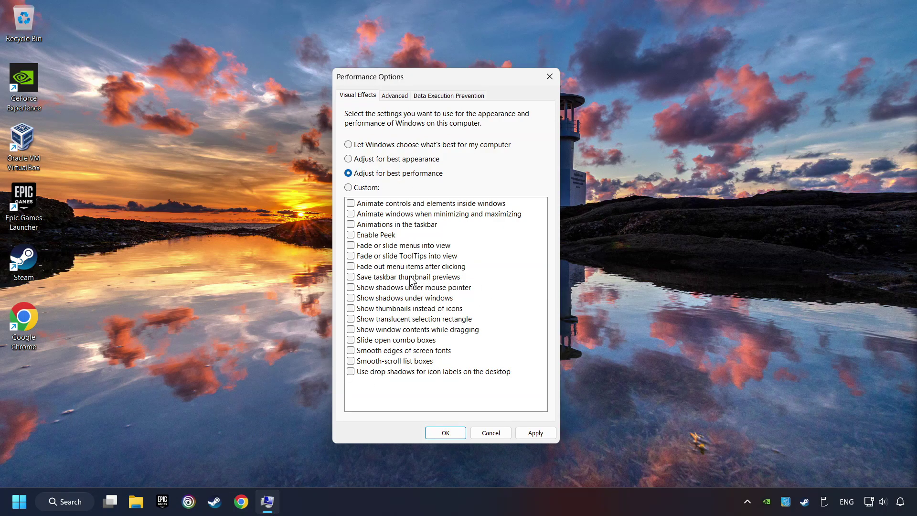
pyautogui.click(534, 433)
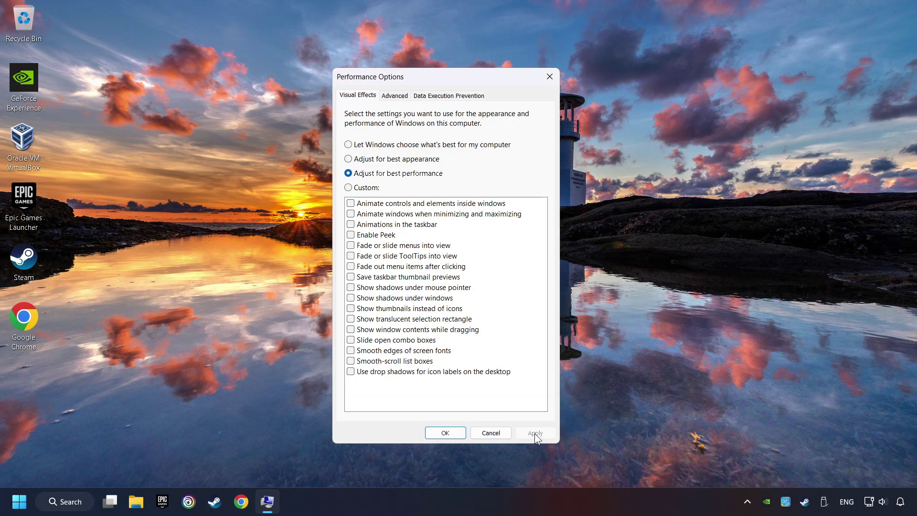
pyautogui.click(445, 432)
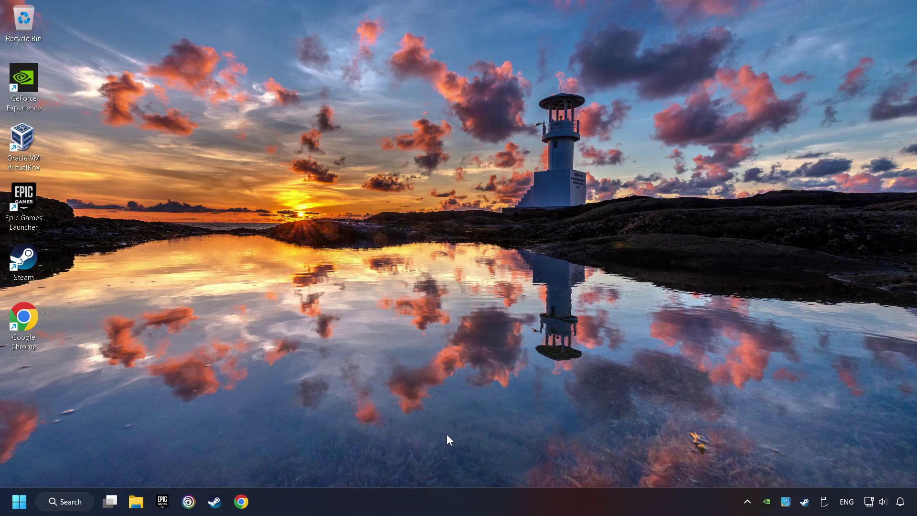
pyautogui.click(19, 501)
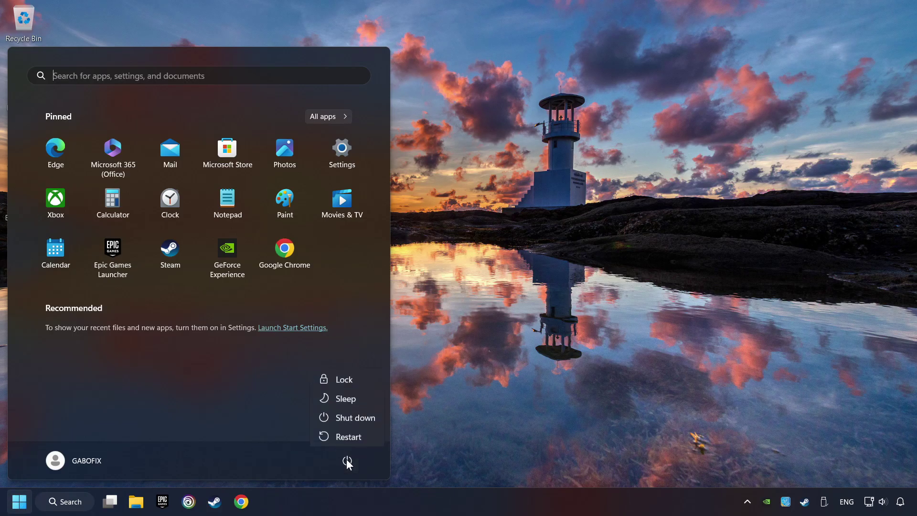